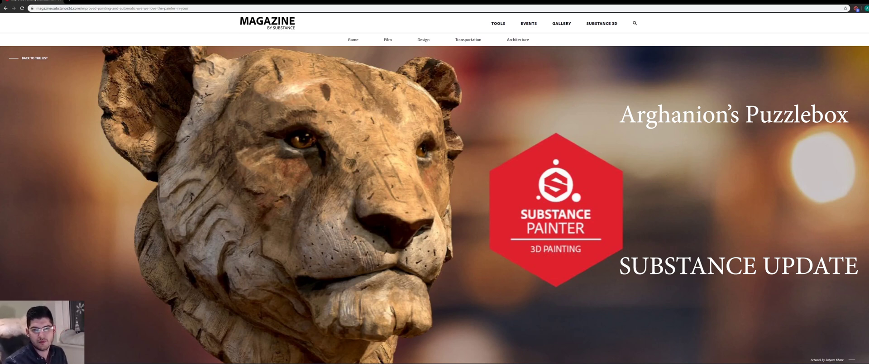
Create a new project from lamp_substance_nouv.obj so the lamp loads in 3D and UV views.
scroll(434, 188, "down", 6)
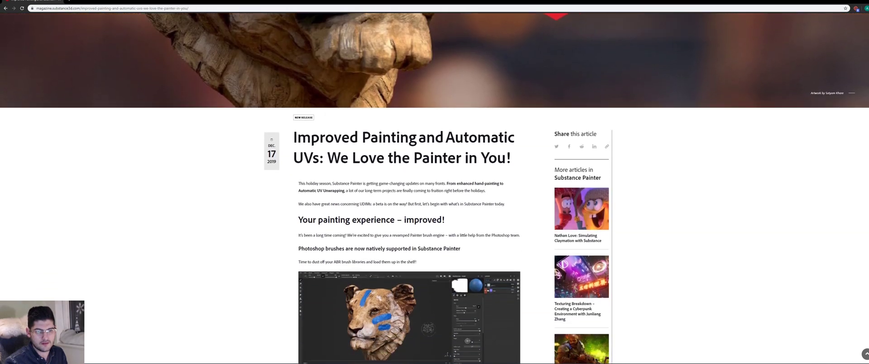
scroll(435, 188, "down", 1)
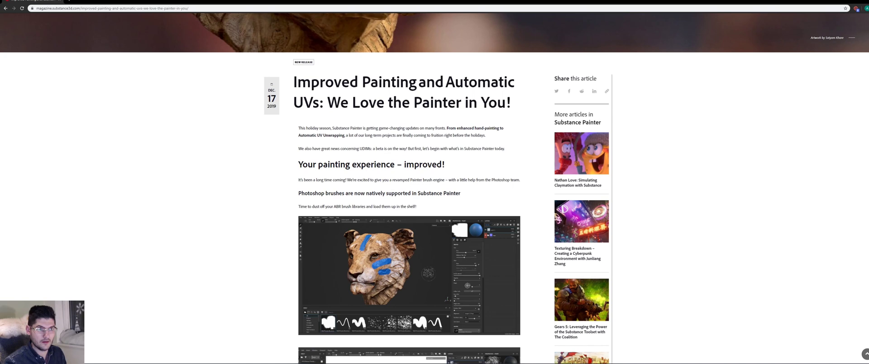
scroll(434, 187, "down", 2)
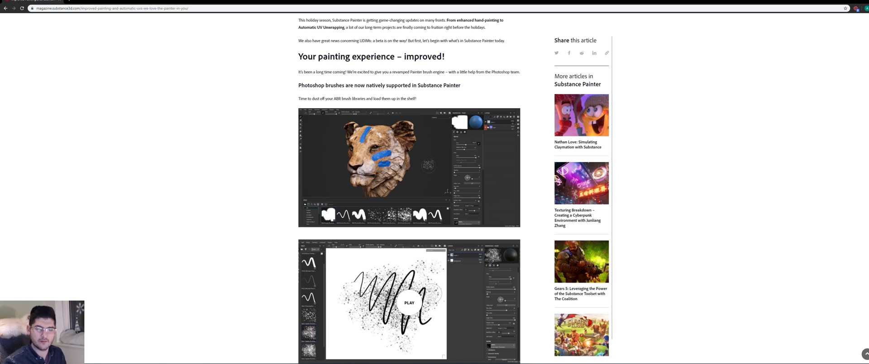
scroll(867, 136, "down", 7)
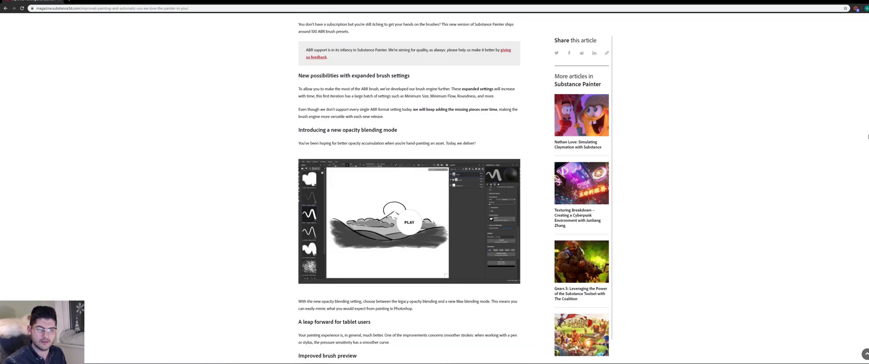
scroll(867, 137, "down", 5)
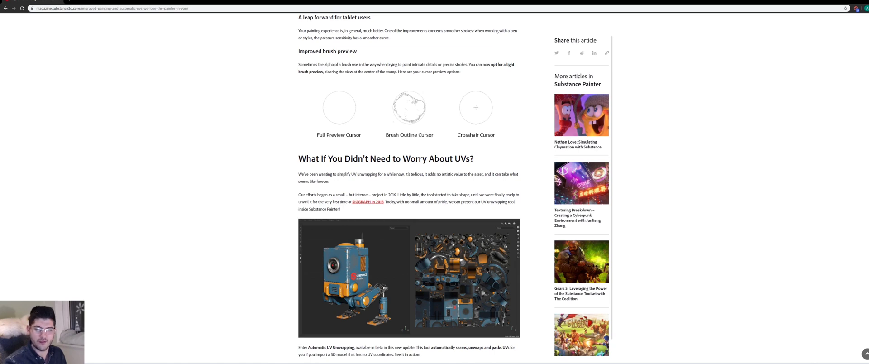
scroll(408, 187, "down", 5)
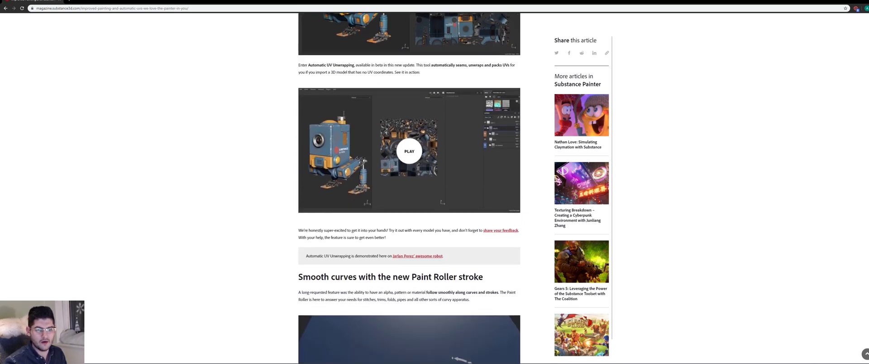
scroll(409, 188, "down", 3)
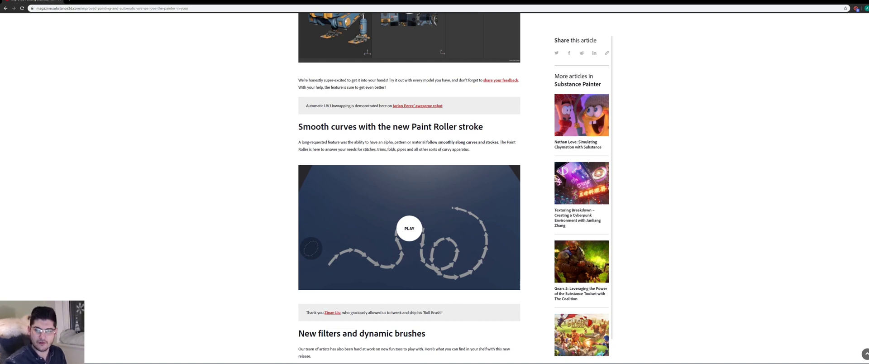
scroll(409, 188, "down", 4)
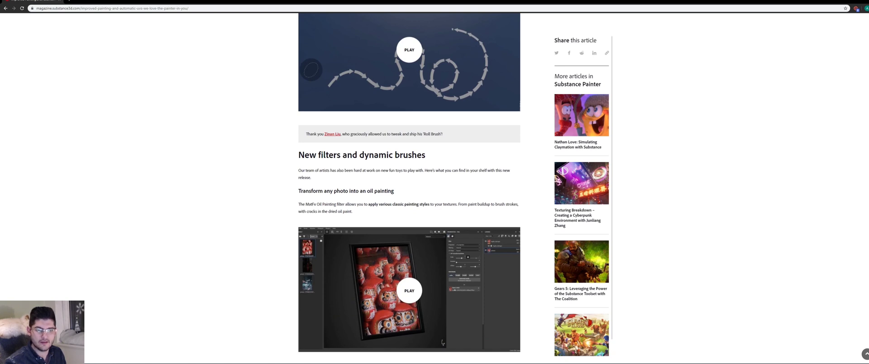
scroll(409, 187, "down", 2)
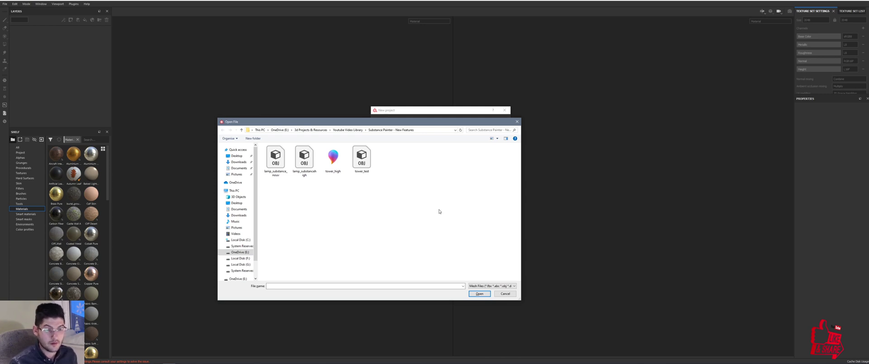
double_click(271, 161)
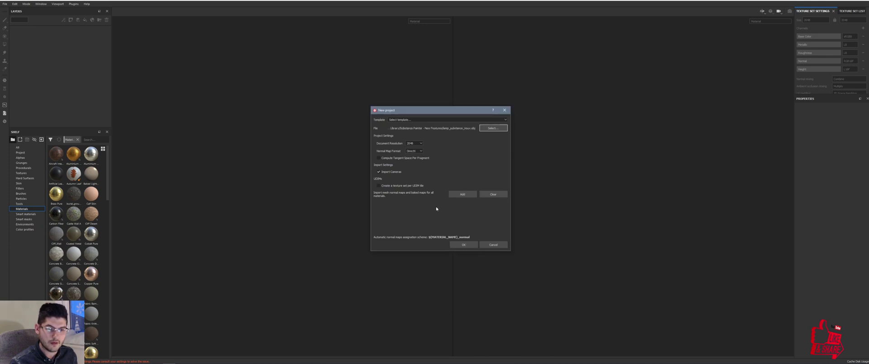
left_click(463, 244)
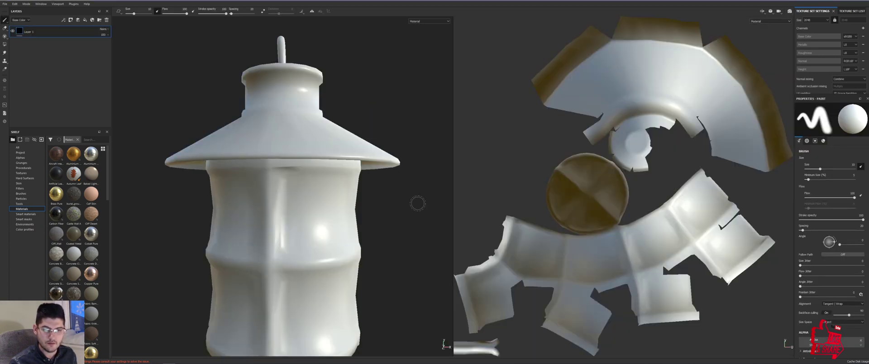
Frame the lamp from above and show the Texture Set List with tower_substance_lamp.
scroll(405, 208, "down", 2)
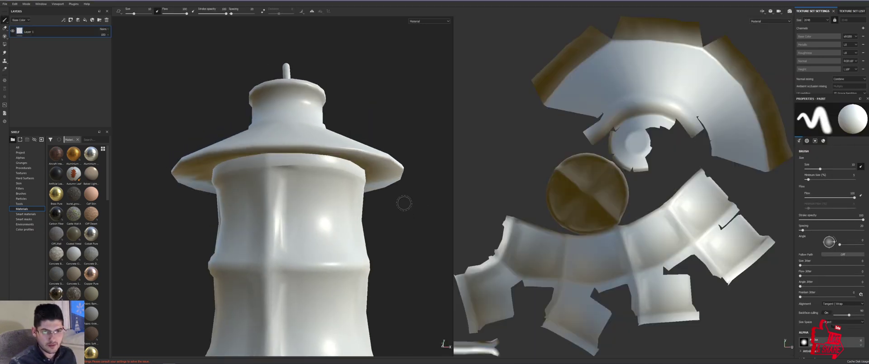
scroll(384, 213, "down", 3)
left_click_drag(385, 215, 388, 244, "alt")
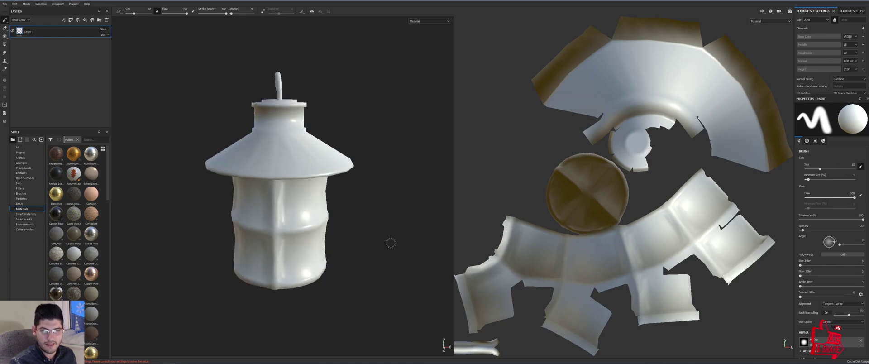
scroll(569, 198, "down", 4)
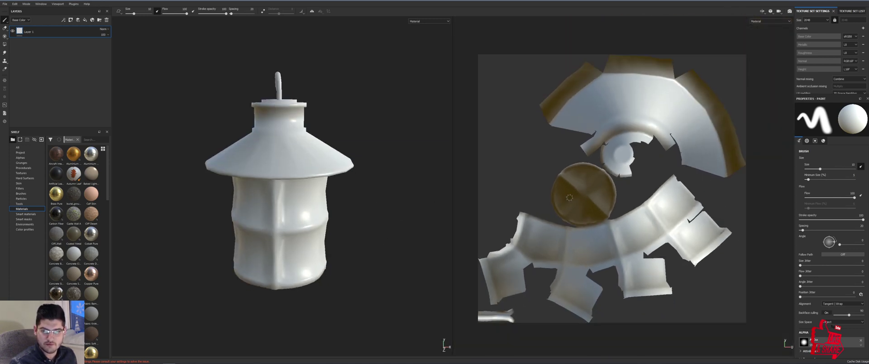
left_click(845, 11)
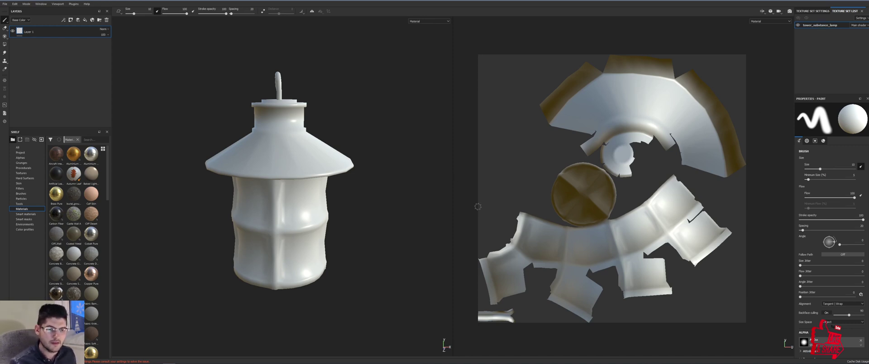
Turn on Show mesh wireframe in the Viewer display settings.
left_click_drag(379, 235, 336, 204, "alt")
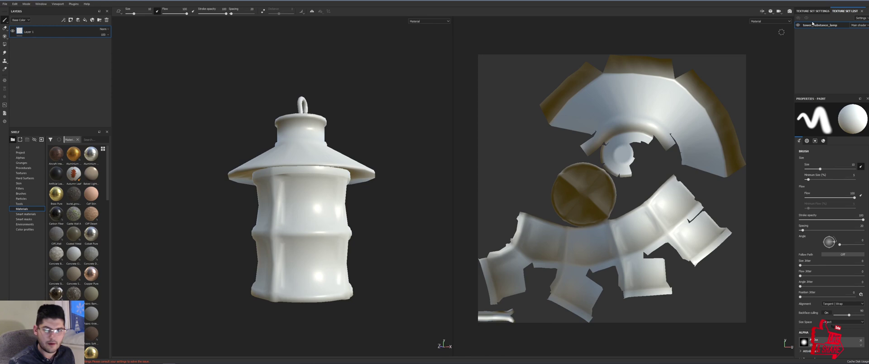
left_click(770, 11)
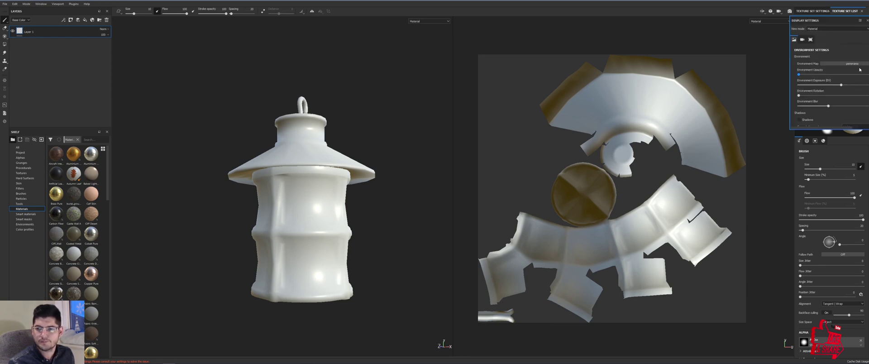
left_click(810, 39)
left_click(801, 65)
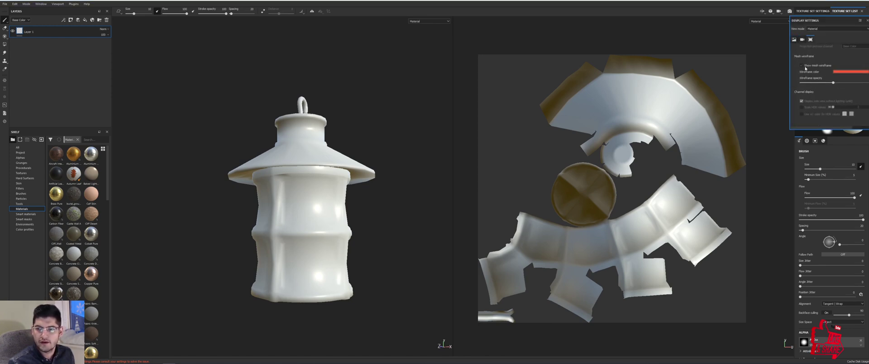
Zoom and orbit around the lantern to inspect the wireframe on its body and roof.
left_click_drag(302, 187, 316, 211, "alt")
scroll(312, 207, "up", 6)
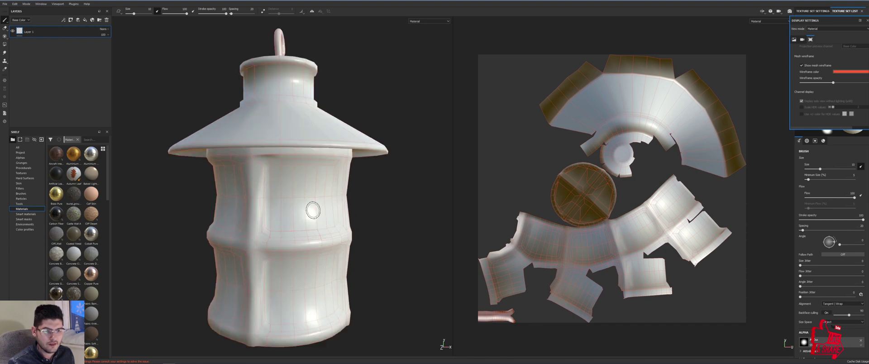
scroll(310, 194, "down", 3)
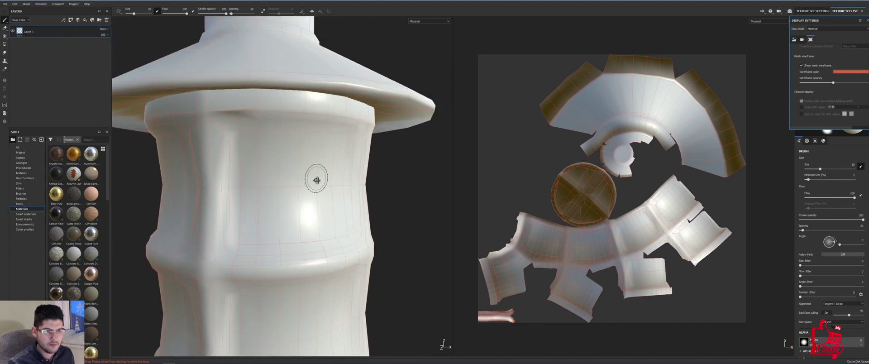
left_click_drag(305, 182, 304, 186, "alt")
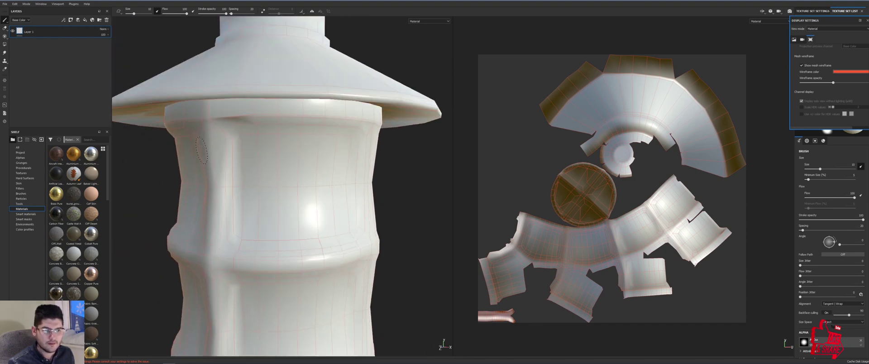
scroll(322, 200, "down", 4)
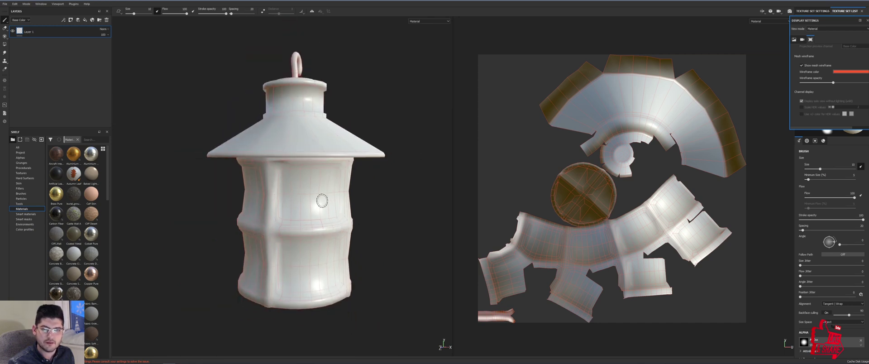
left_click_drag(360, 211, 344, 205, "alt")
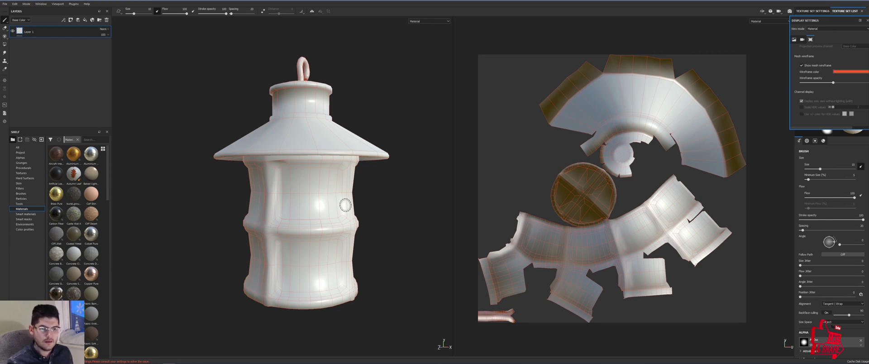
left_click_drag(369, 227, 271, 190, "alt")
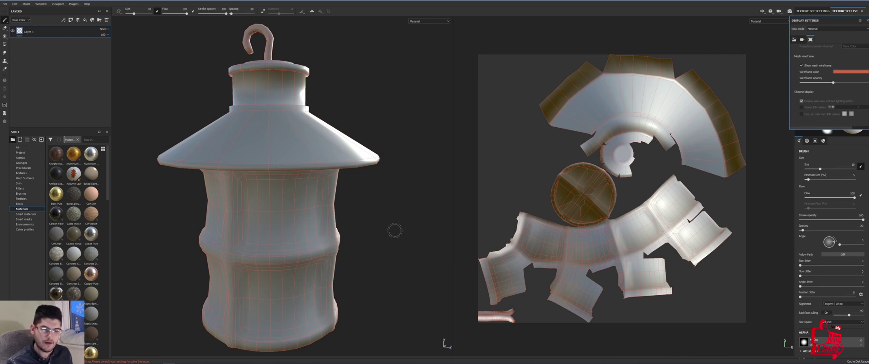
scroll(395, 230, "down", 3)
left_click_drag(398, 215, 328, 211, "alt")
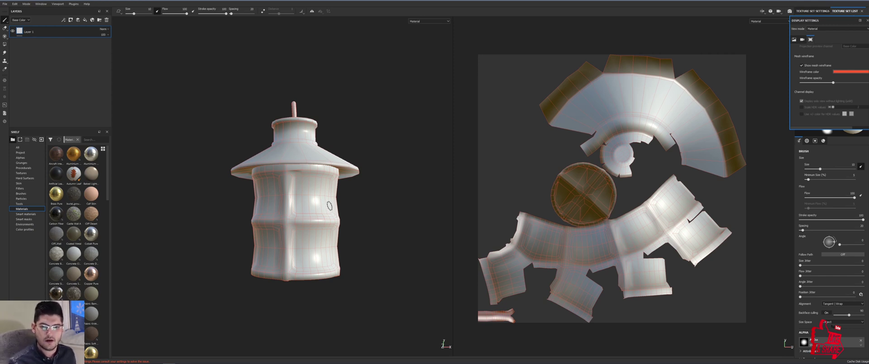
left_click_drag(359, 180, 289, 197, "alt")
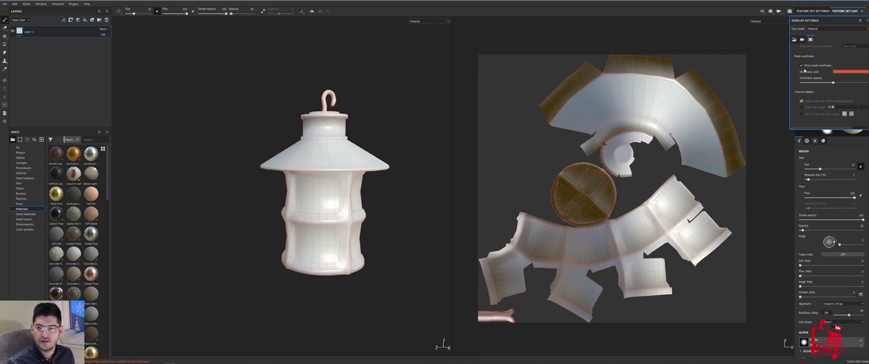
Turn off the wireframe overlay and add an empty generator to Layer 1.
left_click(802, 65)
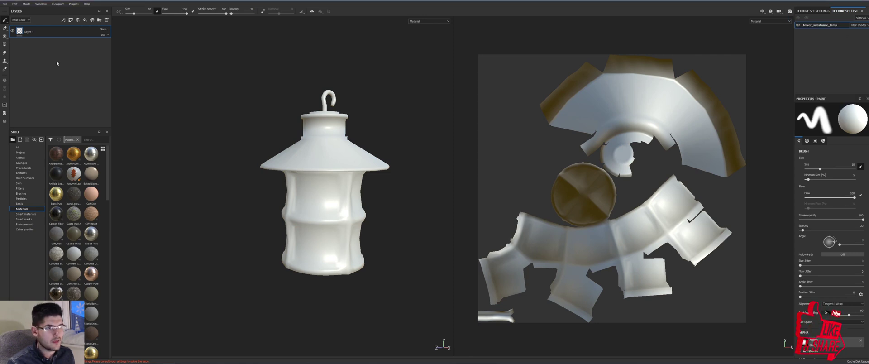
double_click(28, 32)
right_click(29, 33)
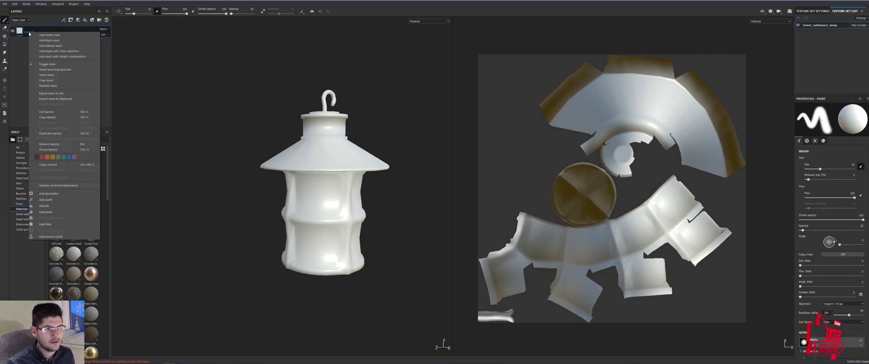
left_click(48, 193)
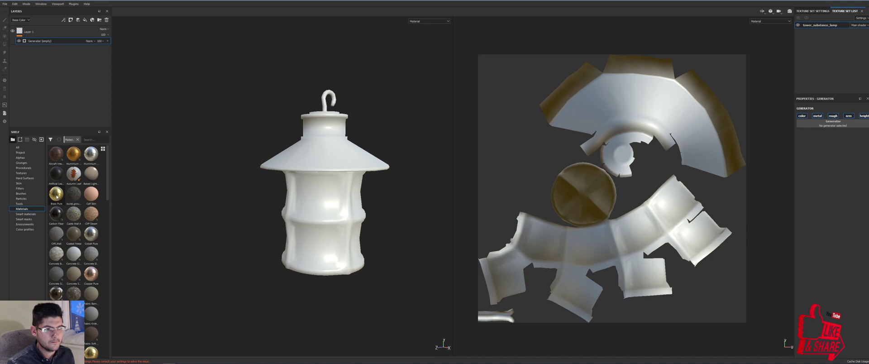
Set the generator to UV Checker and orbit to view the cyan checker on the lamp.
left_click(828, 121)
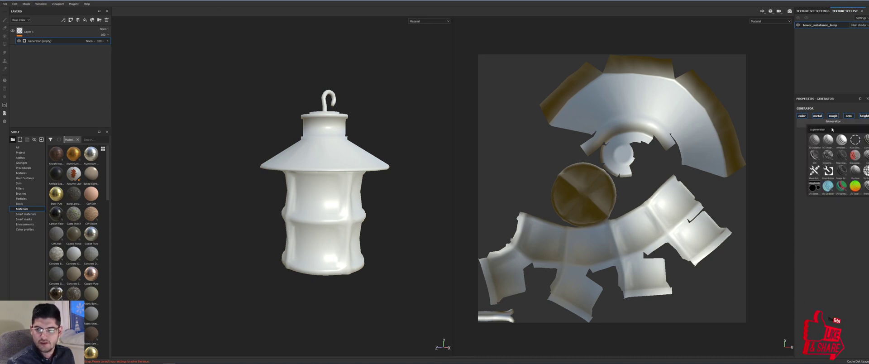
type("uv")
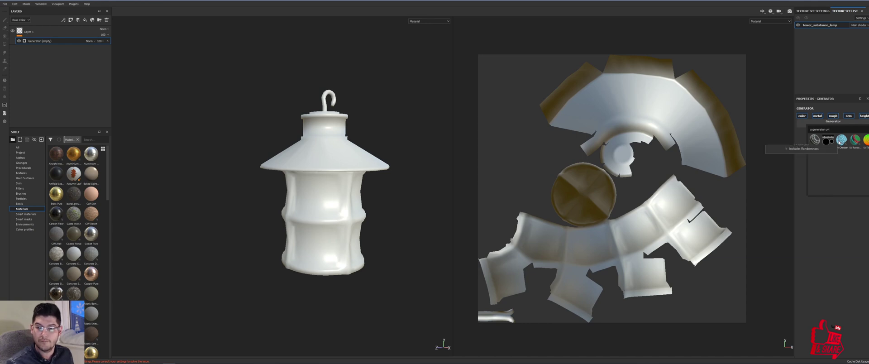
left_click(838, 143)
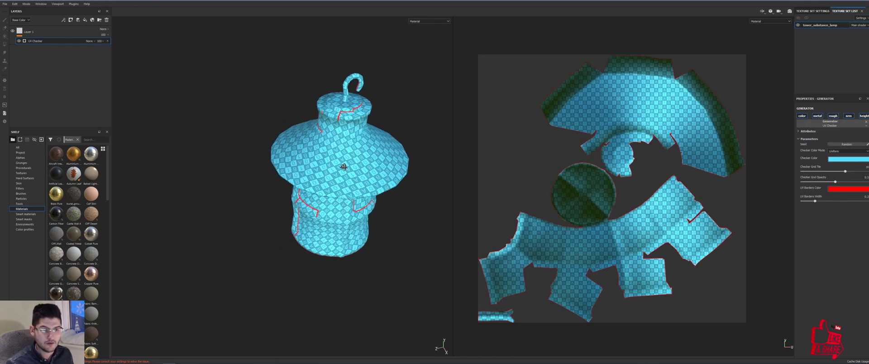
left_click_drag(343, 166, 233, 134, "alt")
left_click_drag(229, 180, 270, 195, "alt")
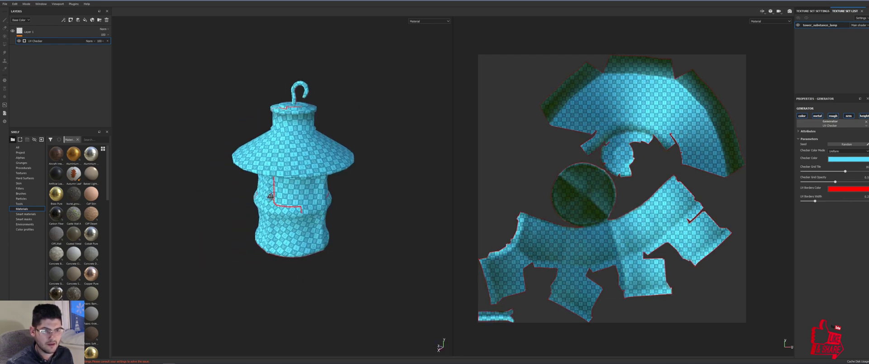
Orbit around the lamp and frame it with F to check the checker and red seams.
left_click_drag(321, 182, 299, 170, "alt")
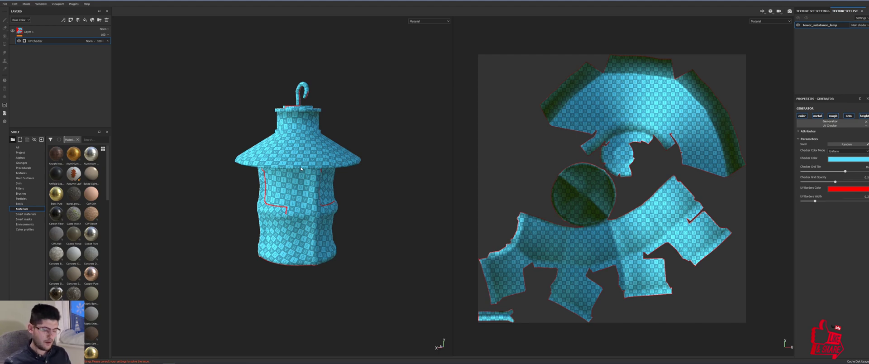
left_click_drag(278, 197, 317, 184, "alt")
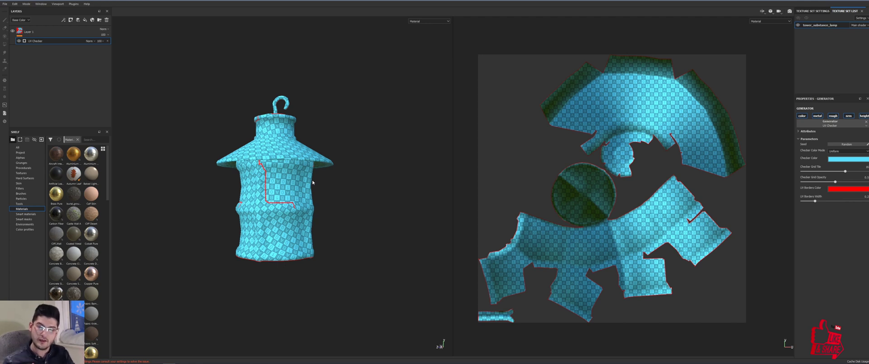
left_click_drag(354, 235, 340, 238, "alt")
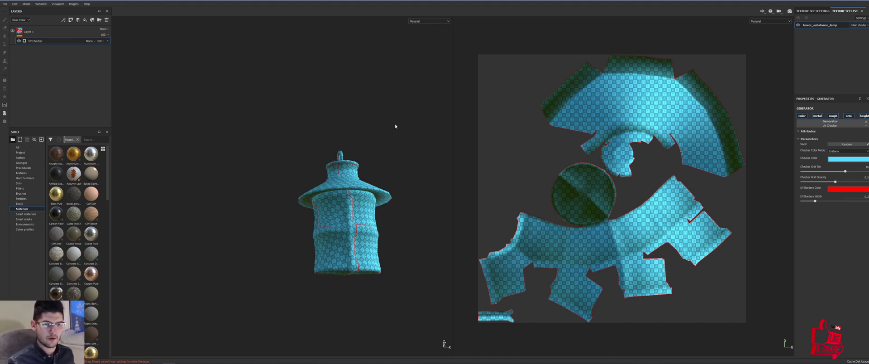
left_click_drag(281, 149, 297, 118, "alt")
key("f")
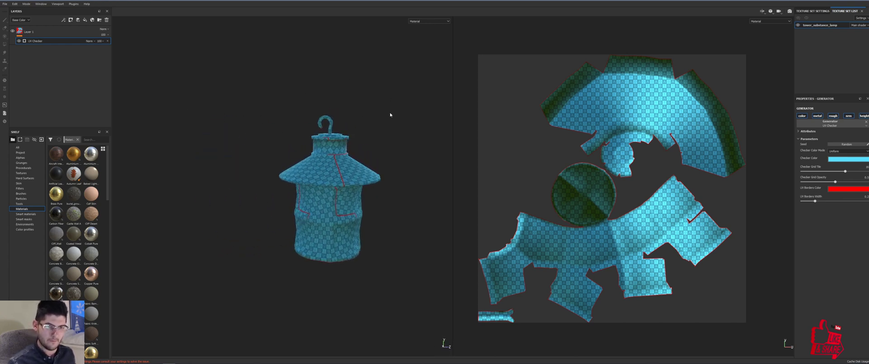
left_click_drag(390, 114, 323, 142, "alt")
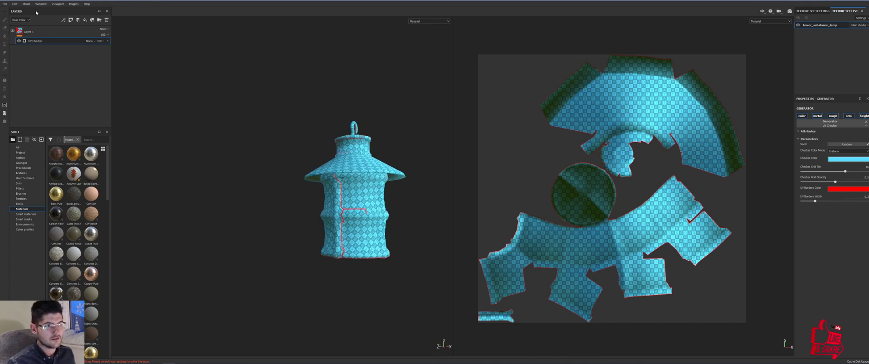
left_click(5, 3)
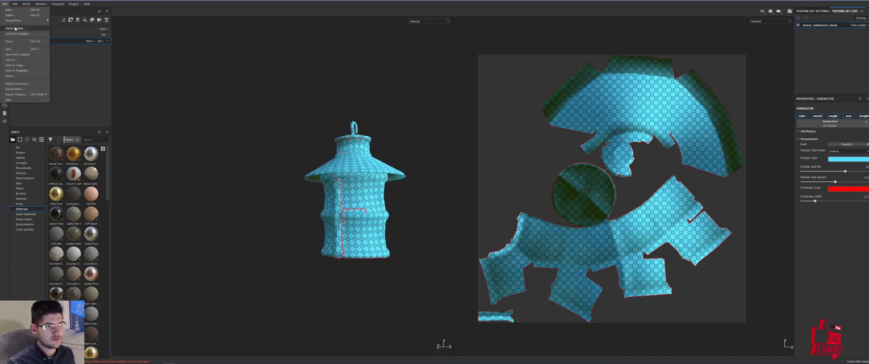
Close the lamp project, discarding its unsaved changes.
left_click(222, 69)
left_click_drag(223, 69, 602, 206, "alt")
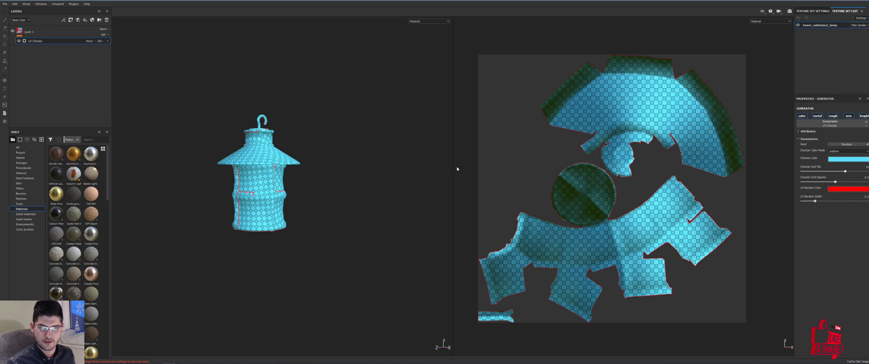
left_click_drag(201, 113, 265, 134, "alt")
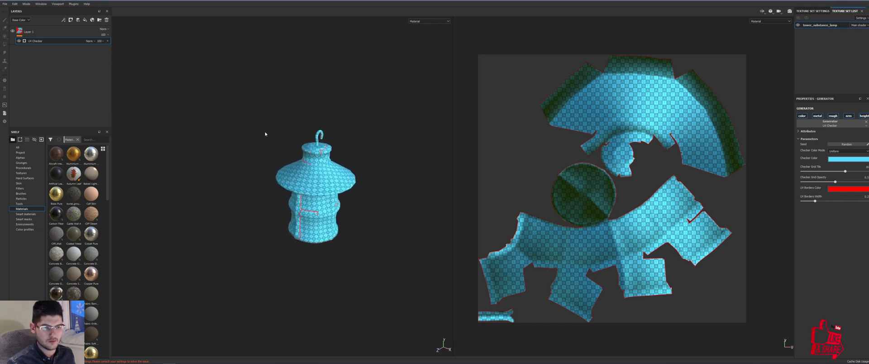
left_click(4, 4)
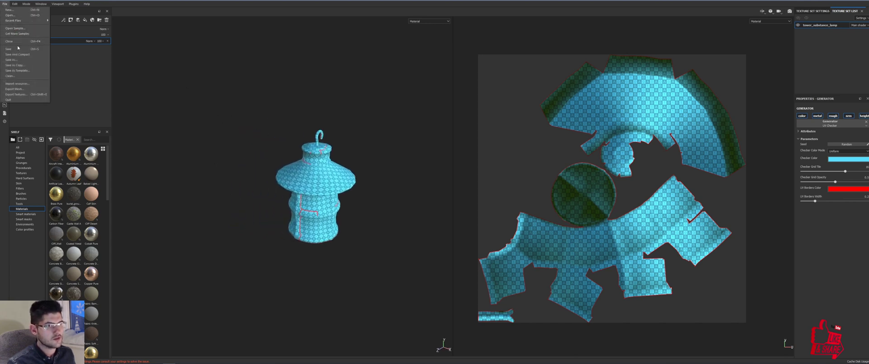
left_click(23, 44)
left_click(425, 188)
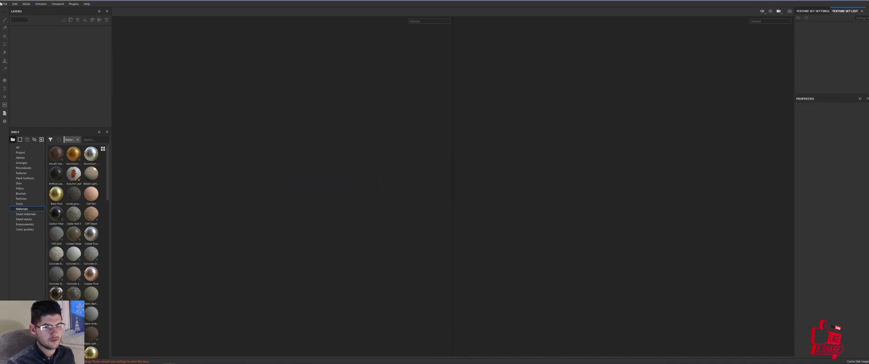
Start a new project and select tower_test.obj as its mesh.
left_click(3, 5)
left_click(8, 9)
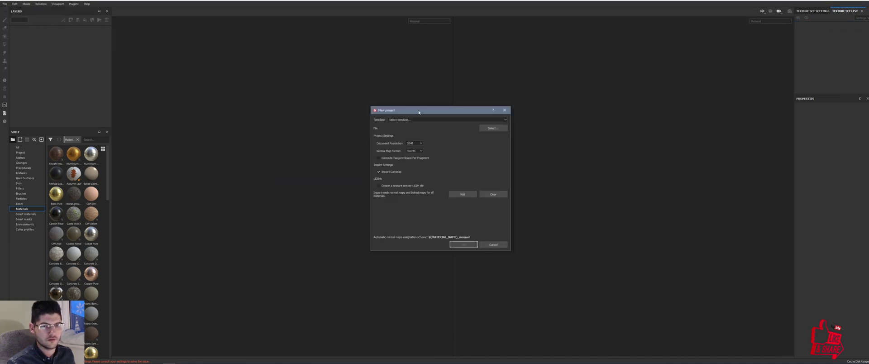
left_click(495, 128)
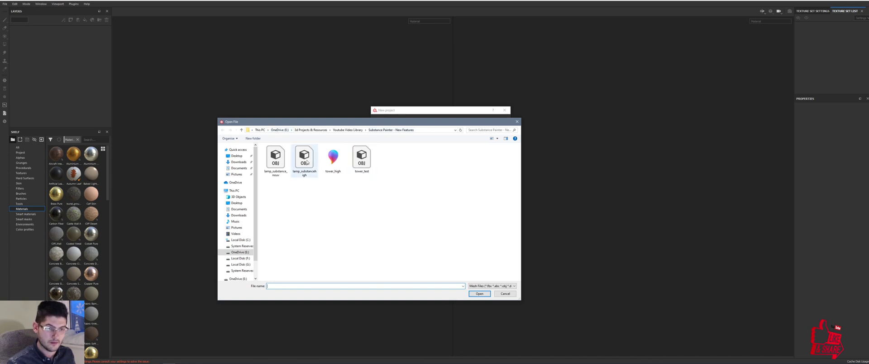
double_click(362, 156)
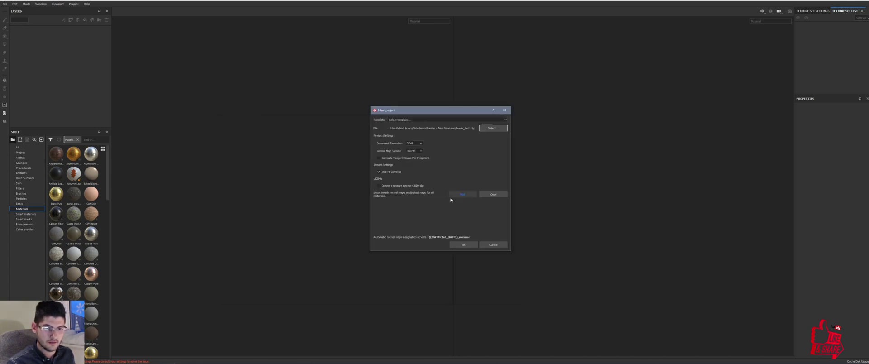
Confirm the new tower_test project so the tower and its seven texture sets load.
left_click(463, 246)
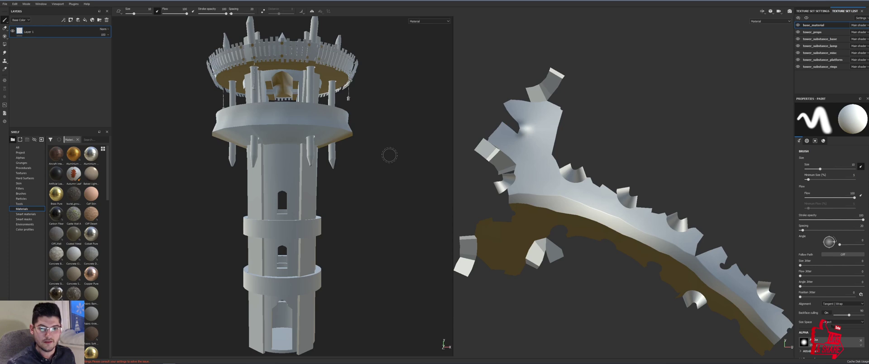
scroll(390, 154, "down", 3)
left_click_drag(380, 126, 358, 147, "alt")
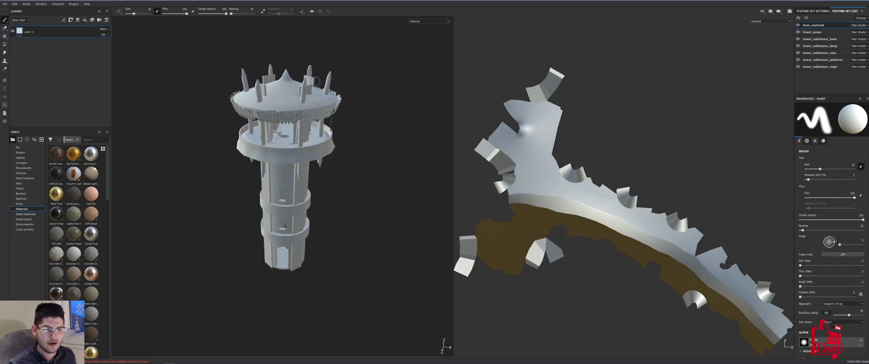
scroll(358, 147, "up", 5)
mouse_move(272, 129)
left_mouse_down("alt")
mouse_move(304, 188)
mouse_move(299, 142)
mouse_move(267, 145)
mouse_move(285, 135)
left_mouse_up("alt")
scroll(324, 172, "down", 4)
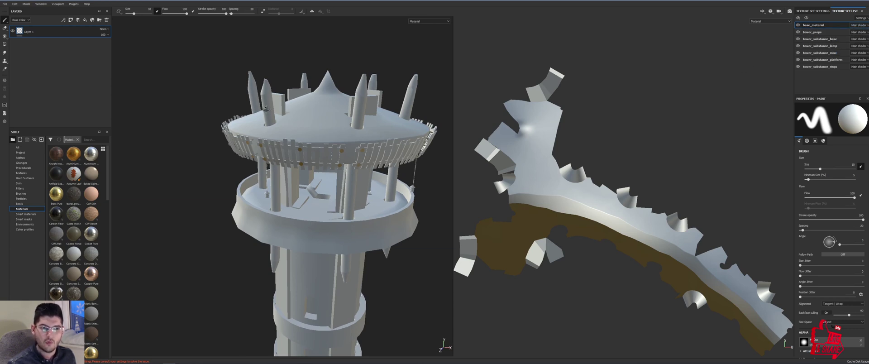
left_click_drag(248, 115, 335, 105, "alt")
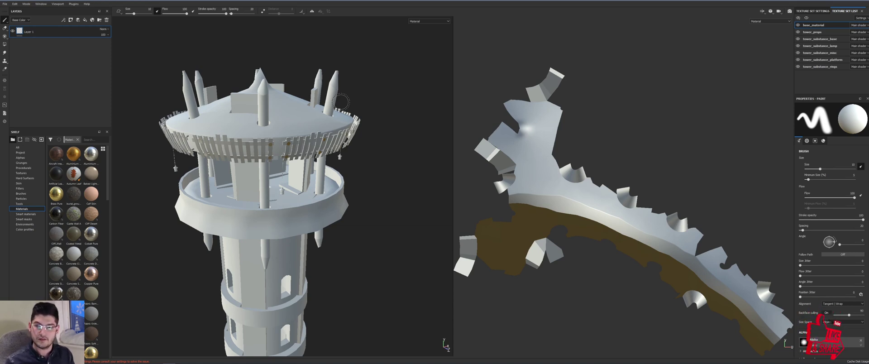
left_click_drag(355, 131, 335, 127, "alt")
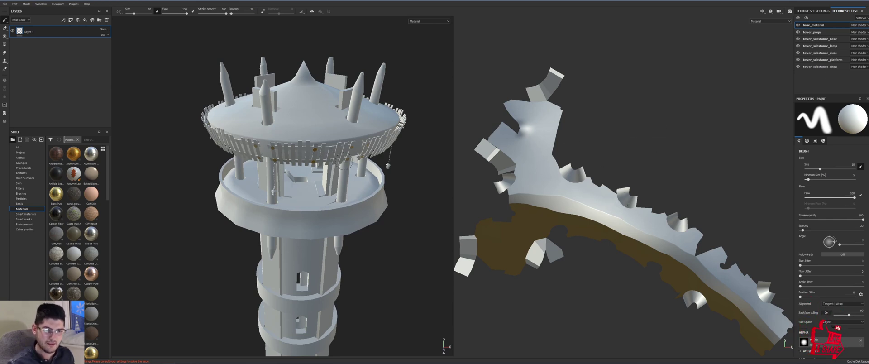
Add a UV Checker generator to Layer 1 and orbit to view the checkered crown deck.
right_click(33, 32)
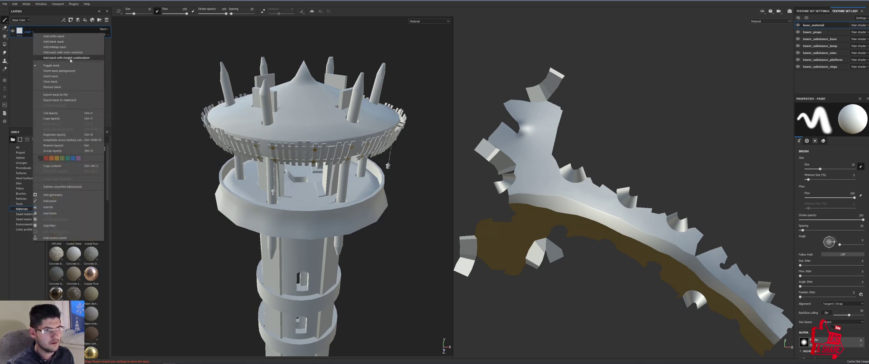
left_click(52, 195)
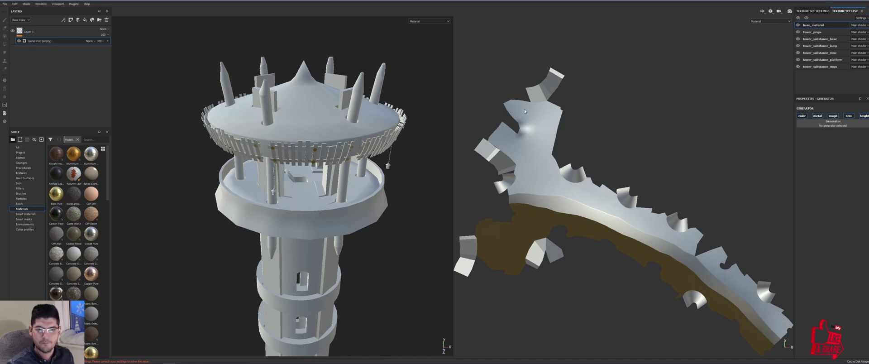
left_click(819, 128)
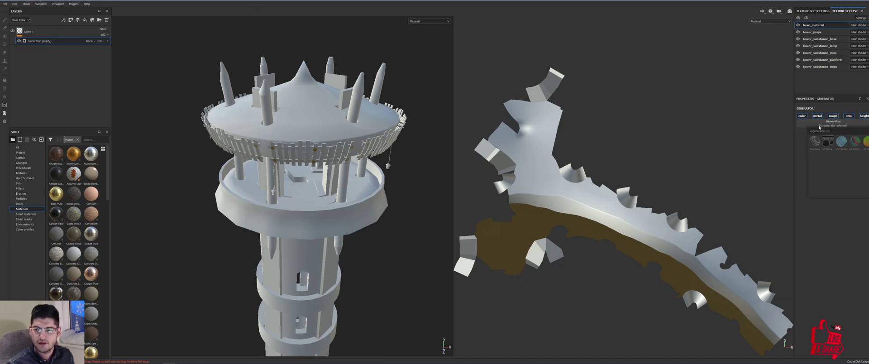
left_click(841, 141)
left_click_drag(326, 212, 217, 120, "alt")
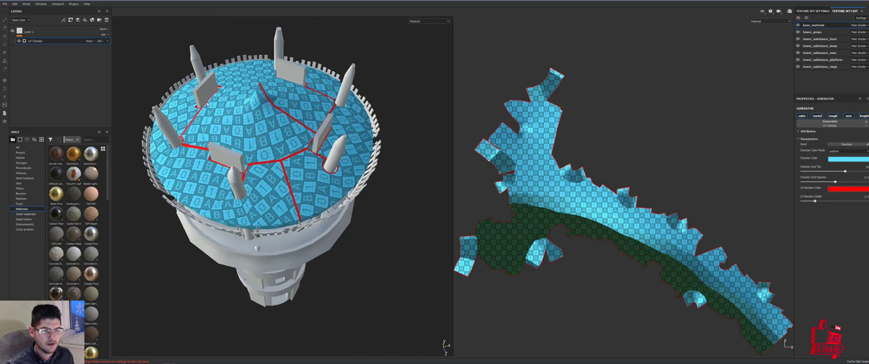
scroll(214, 121, "up", 2)
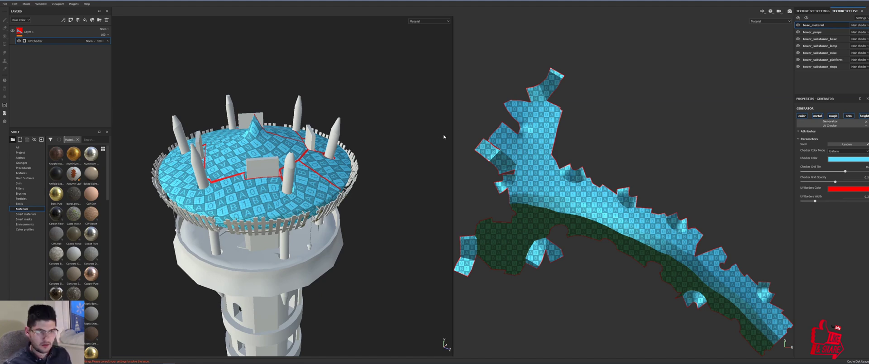
Delete the UV checker layer and orbit to view the tower top's grey tiled pattern.
left_click(36, 32)
key("Delete")
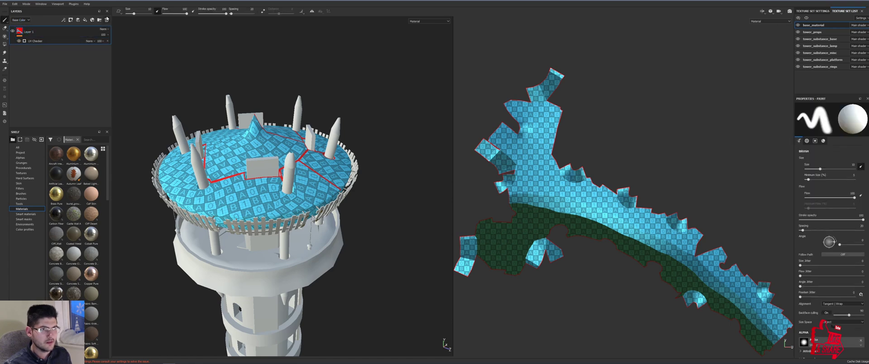
left_click_drag(156, 56, 231, 138, "alt")
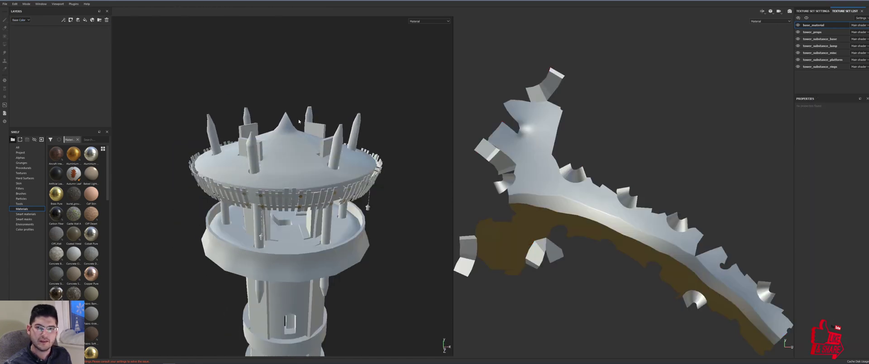
left_click_drag(300, 120, 268, 121, "alt")
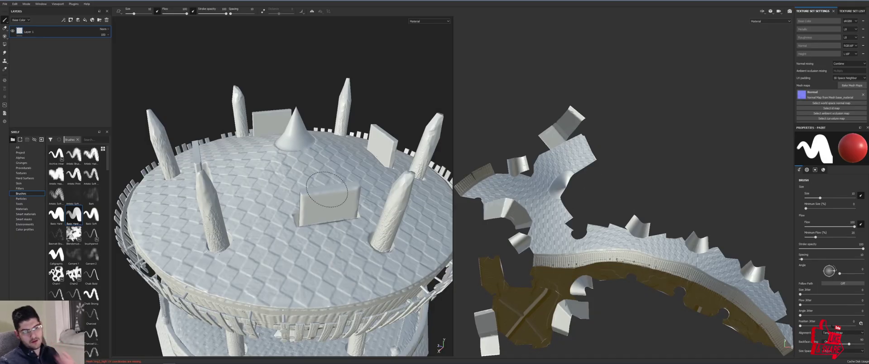
mouse_move(271, 210)
left_mouse_down("alt")
mouse_move(180, 206)
mouse_move(249, 214)
mouse_move(208, 251)
mouse_move(204, 229)
mouse_move(264, 216)
mouse_move(271, 275)
mouse_move(258, 252)
mouse_move(291, 246)
left_mouse_up("alt")
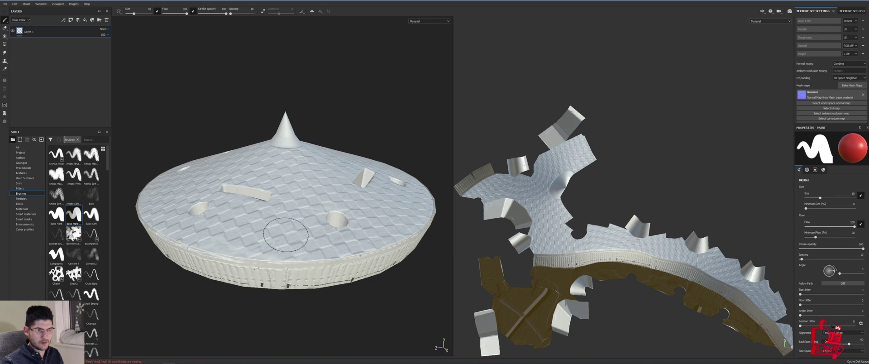
left_click(852, 86)
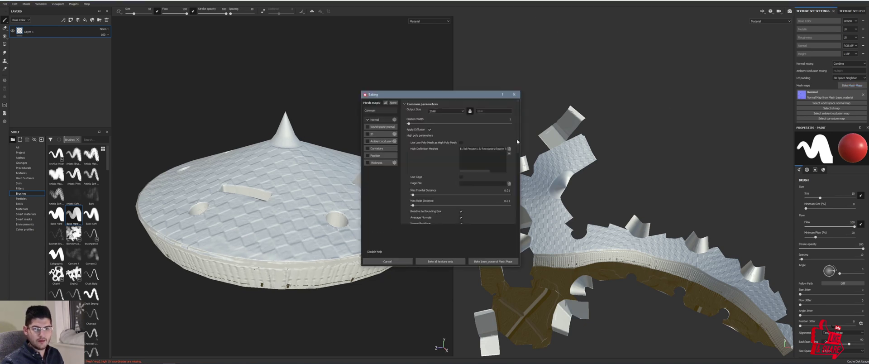
scroll(439, 170, "down", 3)
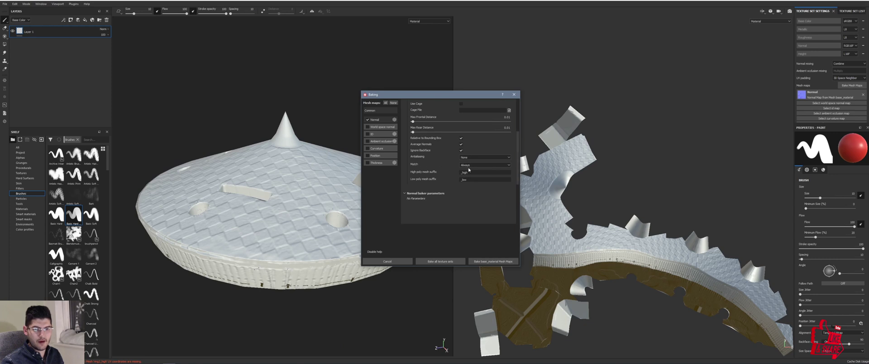
left_click(470, 166)
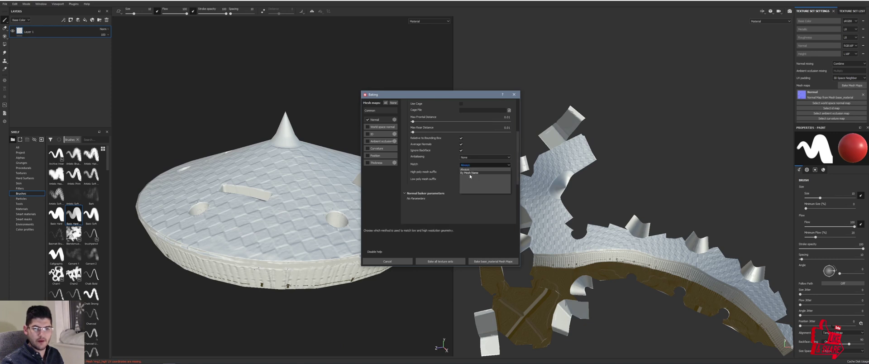
left_click(513, 94)
left_click_drag(417, 165, 400, 217, "alt")
mouse_move(344, 203)
left_mouse_down("alt")
mouse_move(277, 210)
mouse_move(279, 190)
left_mouse_up("alt")
scroll(279, 190, "up", 5)
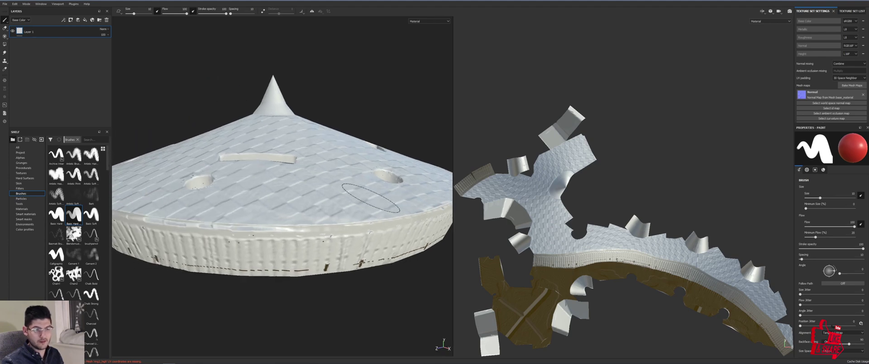
scroll(271, 195, "down", 8)
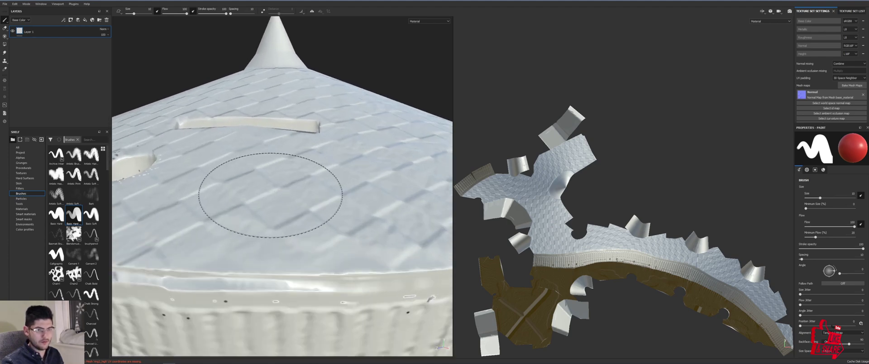
mouse_move(267, 192)
left_mouse_down("alt")
mouse_move(196, 182)
mouse_move(286, 214)
mouse_move(353, 192)
mouse_move(278, 184)
left_mouse_up("alt")
scroll(289, 206, "up", 3)
left_click_drag(322, 140, 333, 116, "alt")
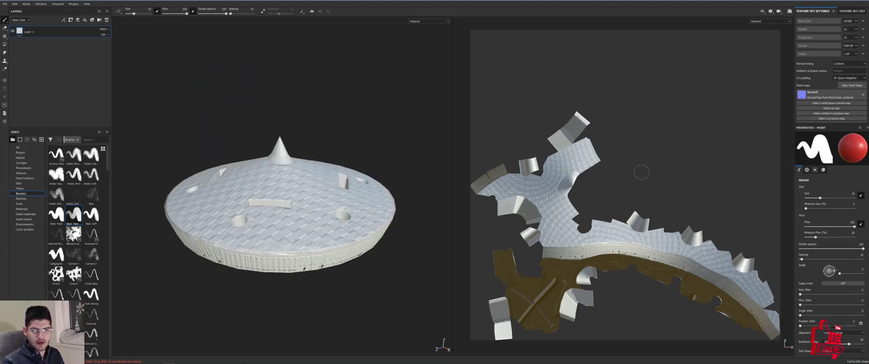
scroll(629, 176, "down", 2)
mouse_move(611, 190)
left_mouse_down("alt")
mouse_move(606, 163)
mouse_move(624, 190)
left_mouse_up("alt")
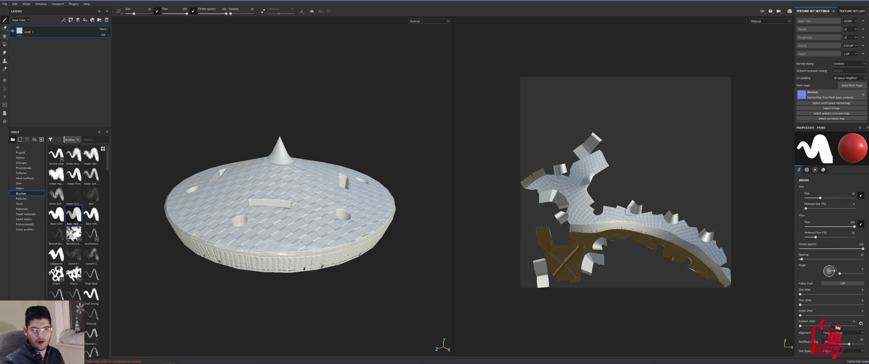
middle_click_drag(629, 211, 628, 182)
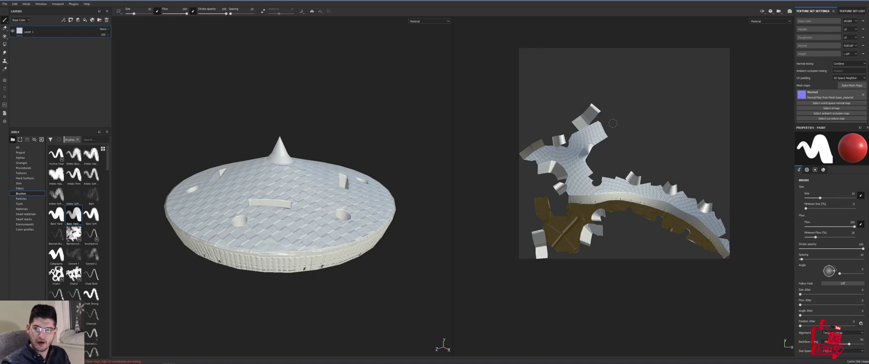
left_click(851, 11)
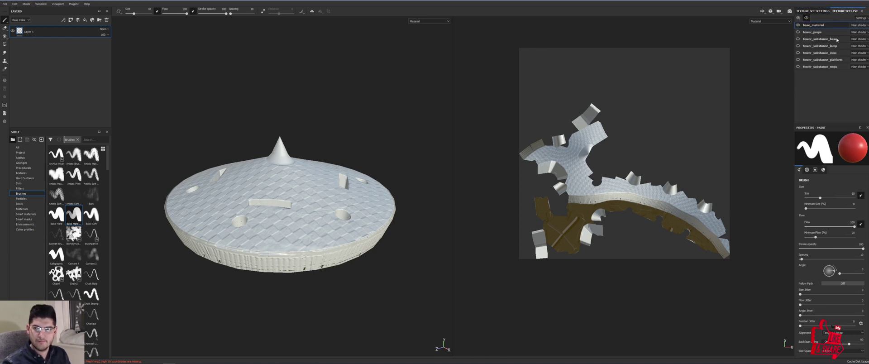
left_click(816, 10)
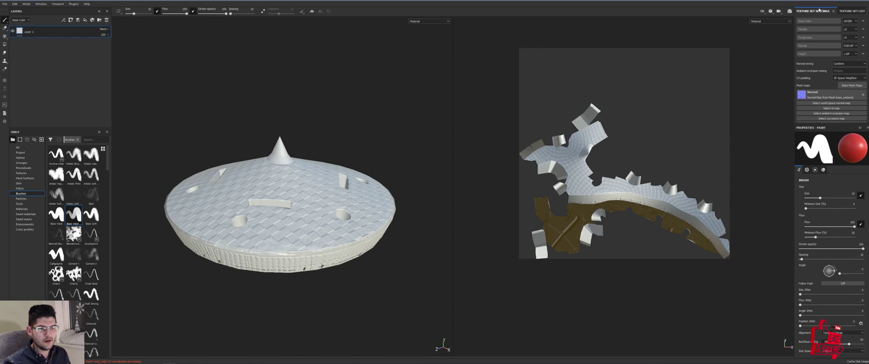
left_click_drag(280, 208, 305, 206, "alt")
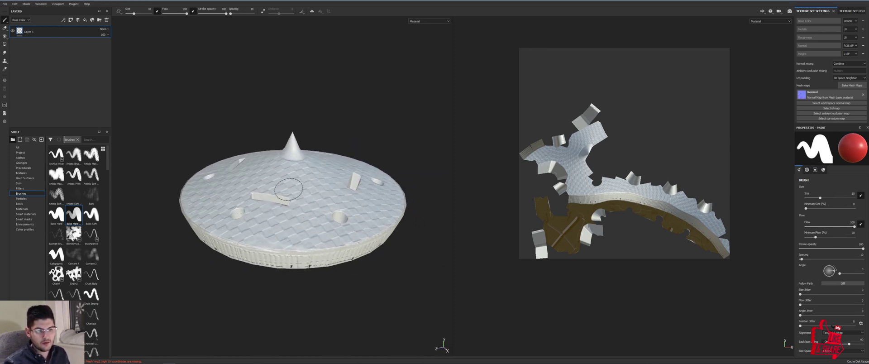
left_click_drag(254, 176, 324, 173, "alt")
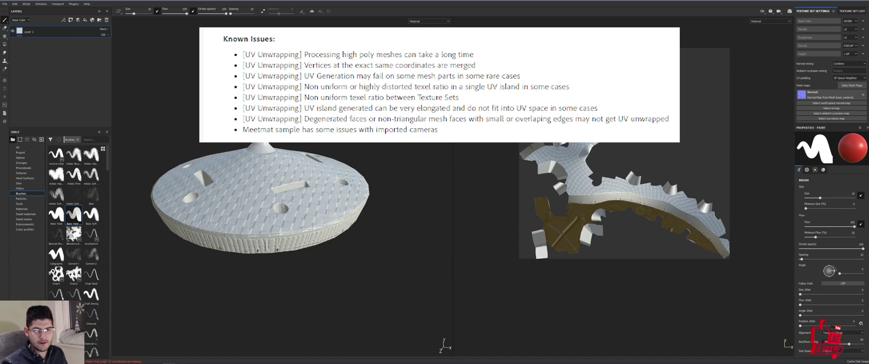
left_click_drag(299, 213, 264, 167, "alt")
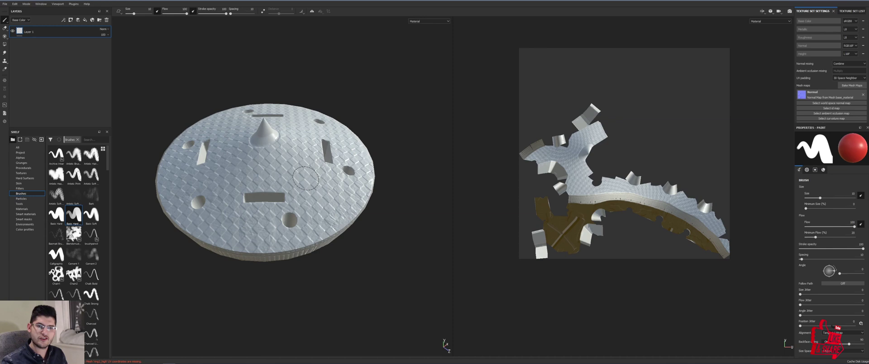
left_click_drag(305, 178, 367, 226, "alt")
left_click_drag(279, 208, 329, 180, "alt")
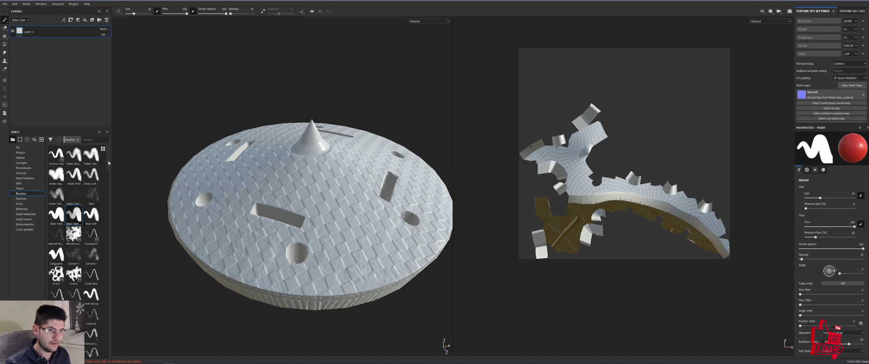
left_click_drag(109, 163, 114, 238)
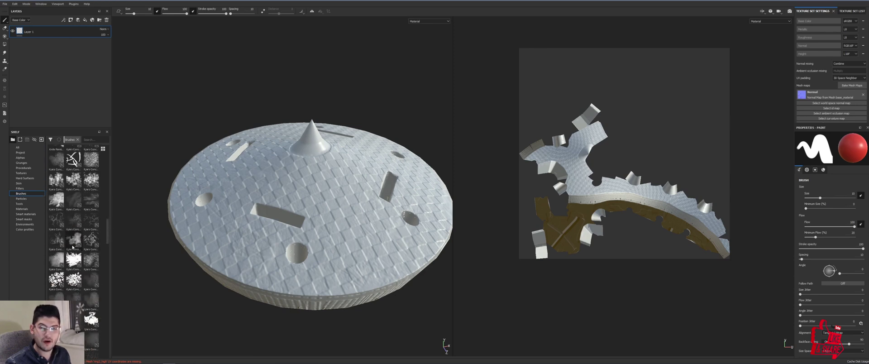
Paint red Dragon Scales strokes at size about 18 across the middle of the disc top.
mouse_move(72, 247)
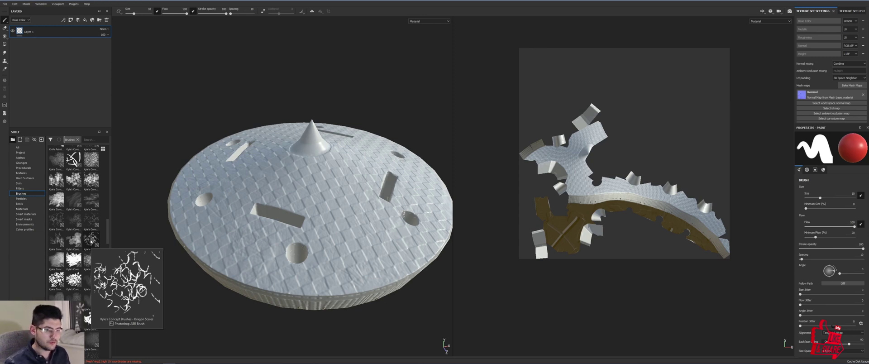
left_click(91, 244)
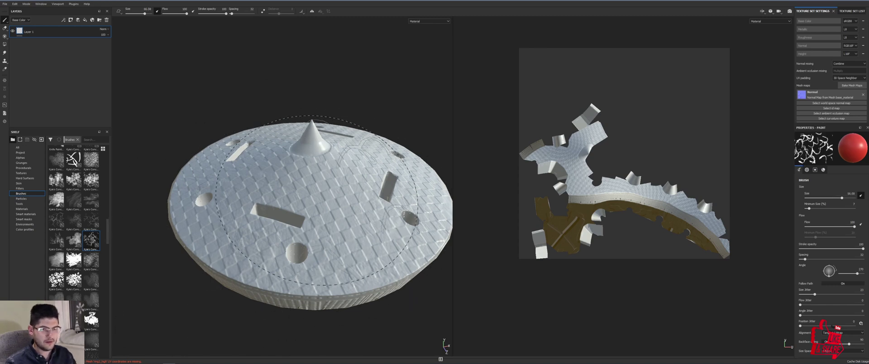
right_click_drag(317, 200, 297, 197, "ctrl")
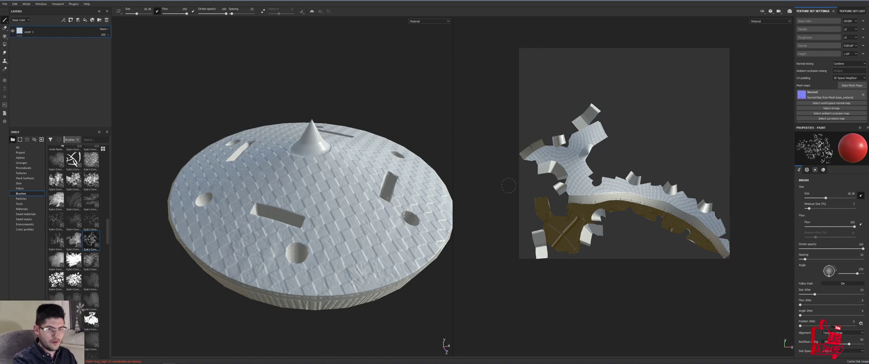
mouse_move(313, 221)
left_mouse_down()
mouse_move(344, 212)
mouse_move(376, 228)
mouse_move(364, 238)
left_mouse_up()
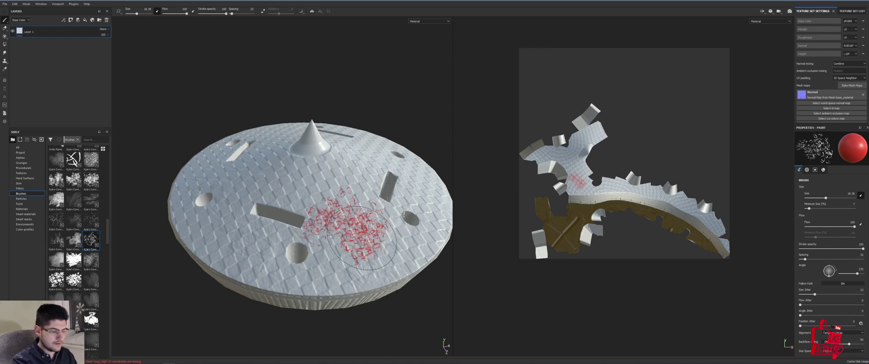
right_click_drag(362, 237, 376, 237, "ctrl")
mouse_move(362, 238)
left_mouse_down()
mouse_move(316, 253)
mouse_move(311, 234)
mouse_move(251, 241)
mouse_move(247, 223)
mouse_move(242, 240)
mouse_move(270, 254)
mouse_move(317, 236)
left_mouse_up()
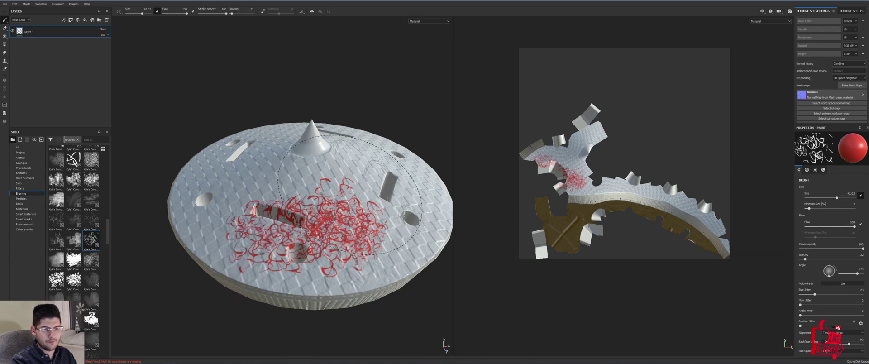
left_click_drag(349, 194, 353, 174)
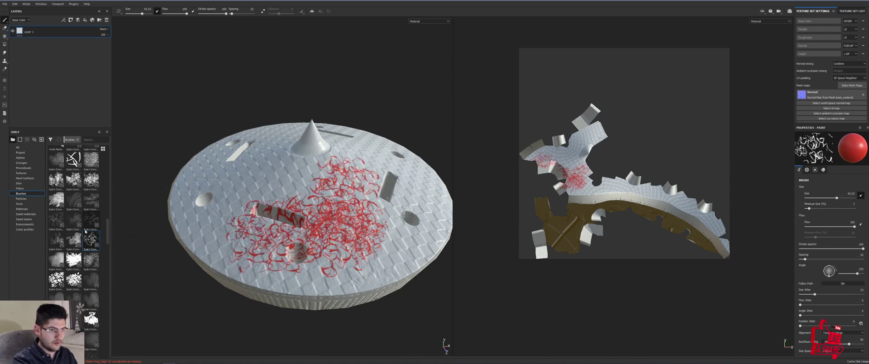
Lay a soft red wash over the disc top's lower right with another concept brush.
left_click(67, 242)
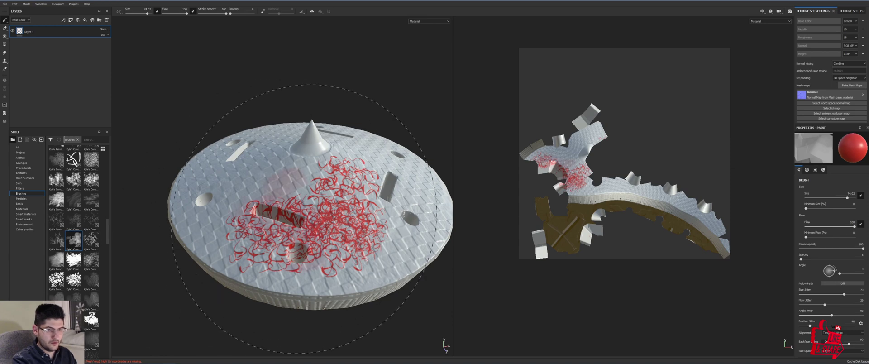
mouse_move(308, 221)
left_mouse_down()
mouse_move(328, 254)
mouse_move(370, 263)
mouse_move(379, 248)
mouse_move(371, 269)
left_mouse_up()
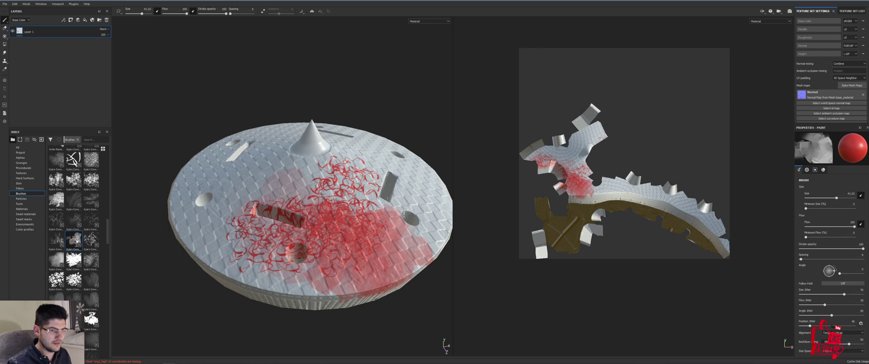
mouse_move(76, 243)
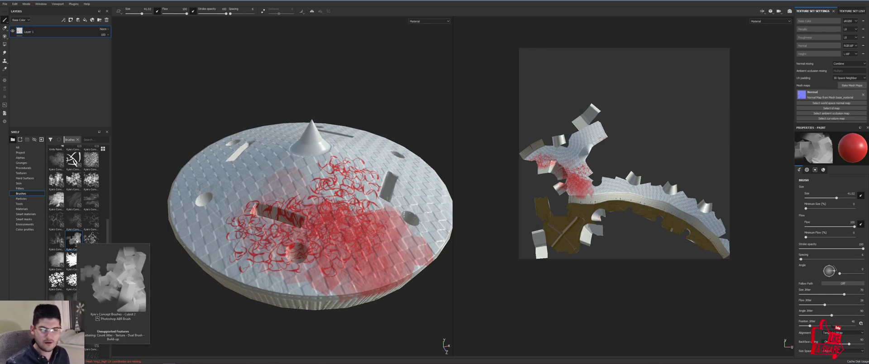
left_click_drag(420, 181, 384, 176, "alt")
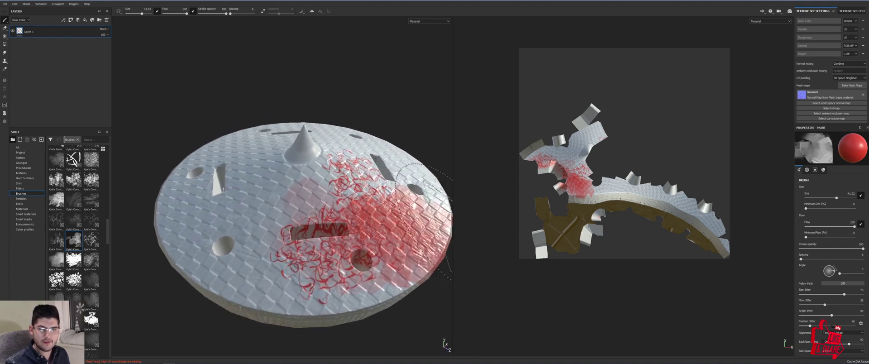
Keep Stamps Blending at Lighten (Maximum), then scroll the brush shelf back up toward Graffiti.
scroll(831, 267, "down", 6)
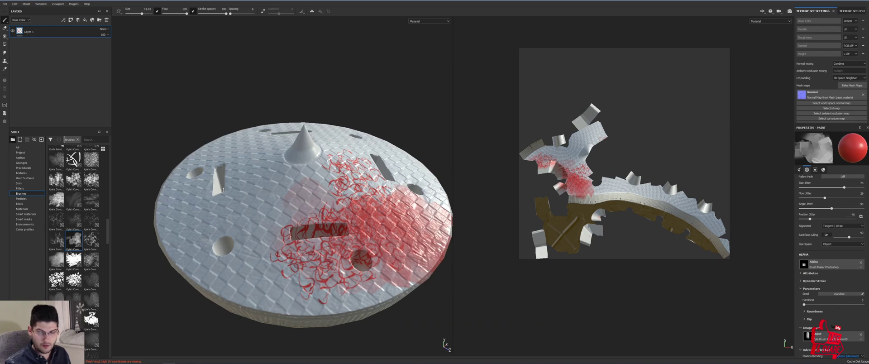
scroll(831, 267, "down", 1)
scroll(842, 239, "down", 1)
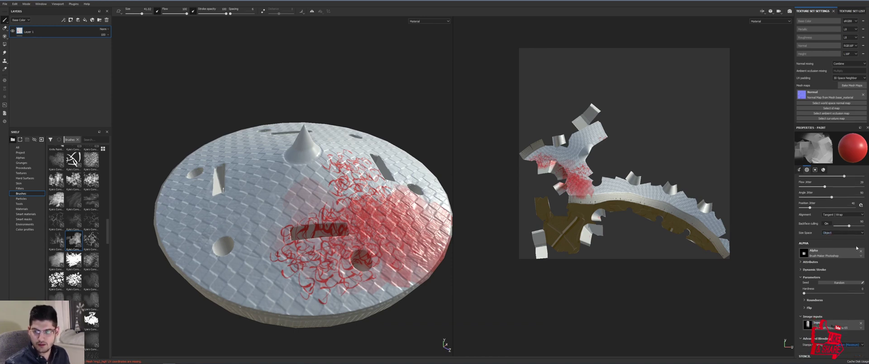
scroll(866, 264, "down", 5)
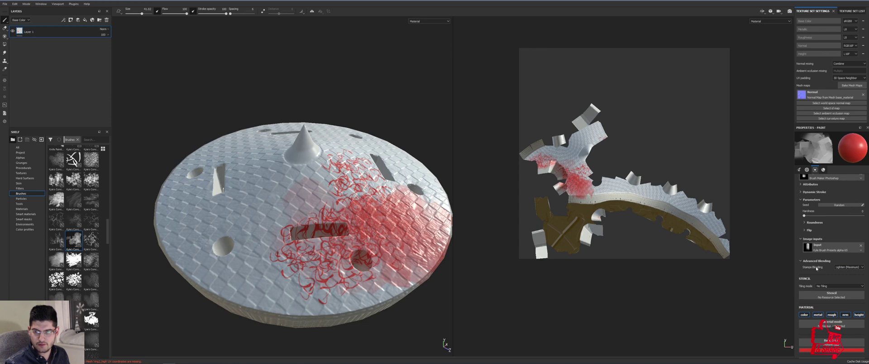
left_click(850, 268)
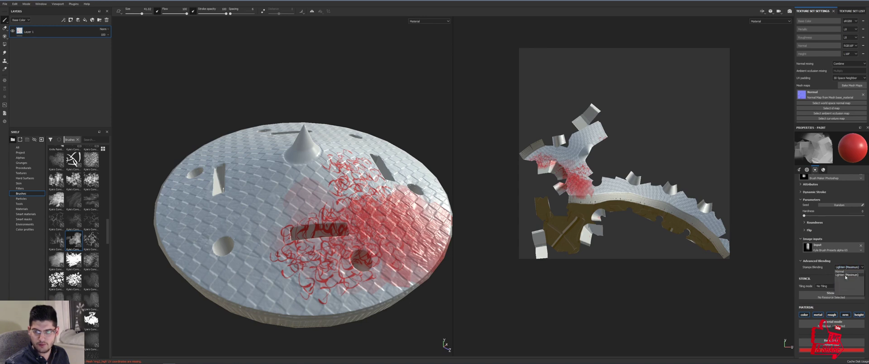
left_click(845, 275)
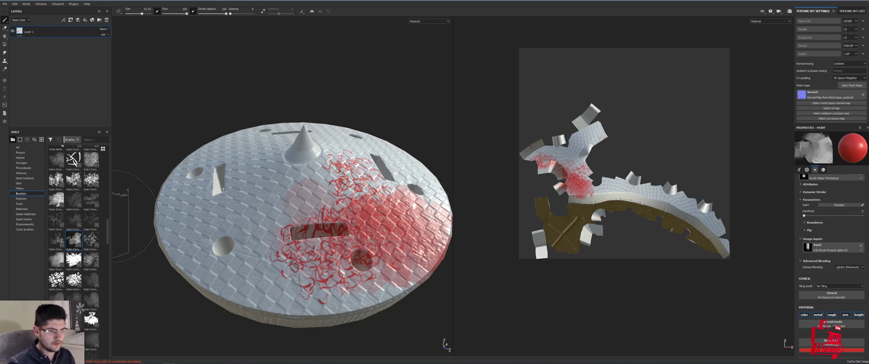
scroll(107, 226, "up", 5)
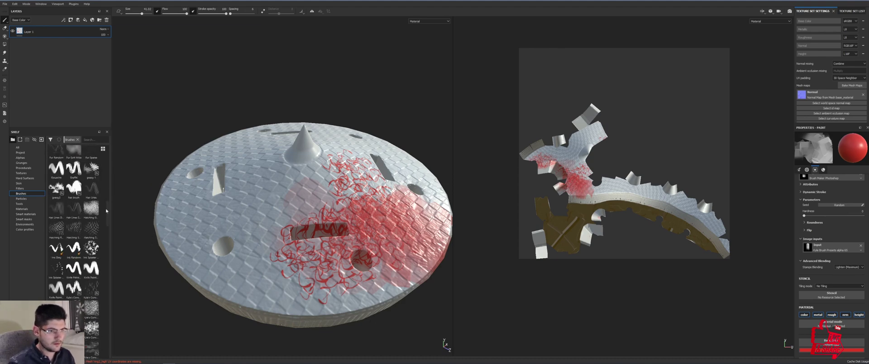
Select the Graffiti brush and paint red marks near the slot hole and across the left side.
left_click(73, 169)
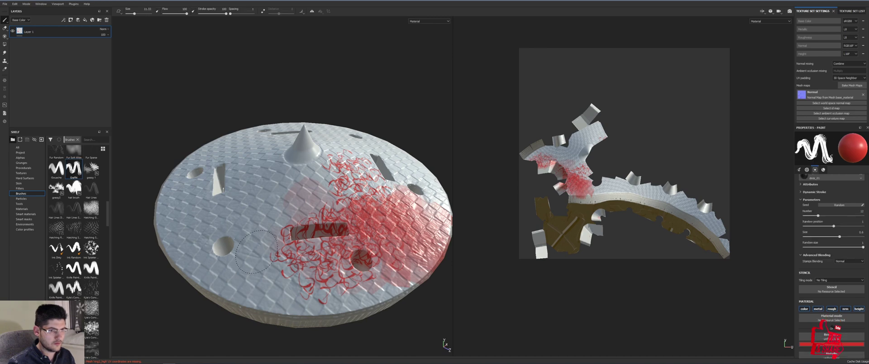
left_click_drag(382, 179, 342, 199)
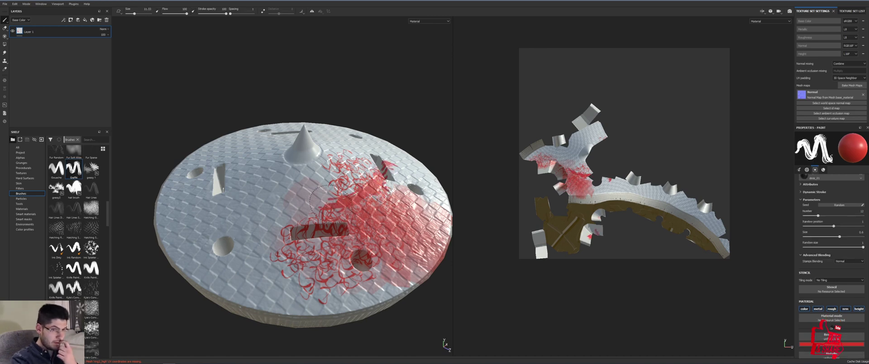
mouse_move(248, 208)
left_mouse_down()
mouse_move(265, 265)
mouse_move(289, 276)
mouse_move(294, 267)
left_mouse_up()
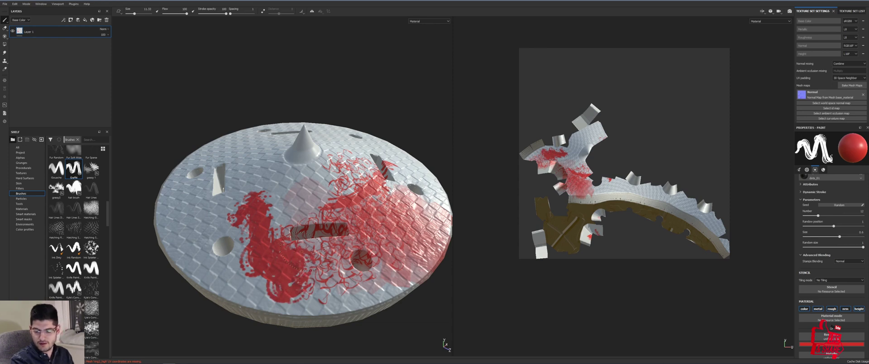
Set Lighten (Maximum) blending, paint more left-side strokes, then undo them with Ctrl+Z.
left_click(845, 261)
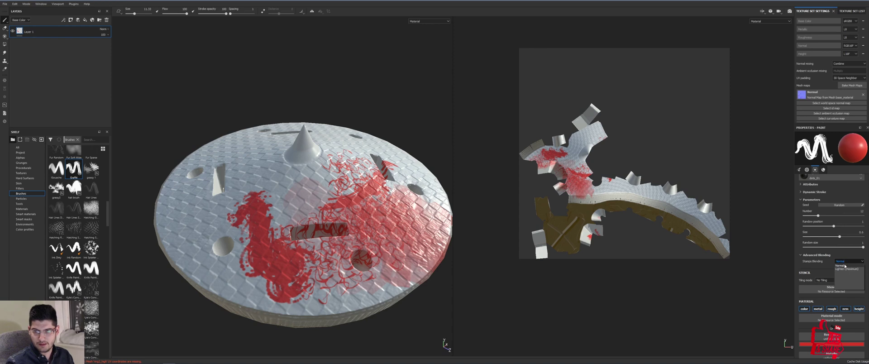
left_click(846, 269)
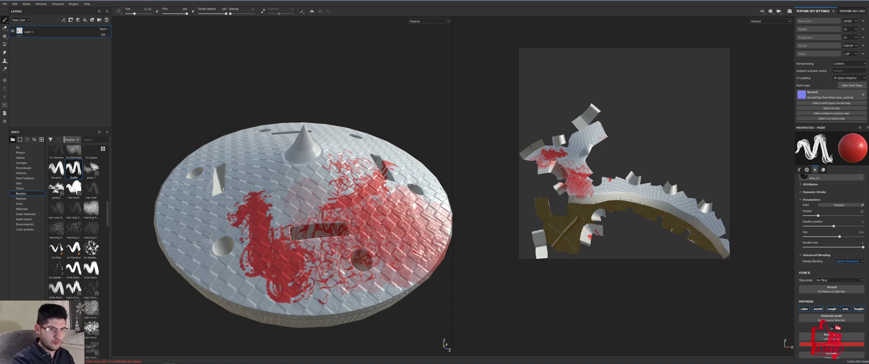
mouse_move(279, 206)
left_mouse_down()
mouse_move(276, 181)
mouse_move(248, 215)
mouse_move(197, 234)
mouse_move(198, 250)
mouse_move(218, 273)
mouse_move(212, 269)
mouse_move(254, 291)
left_mouse_up()
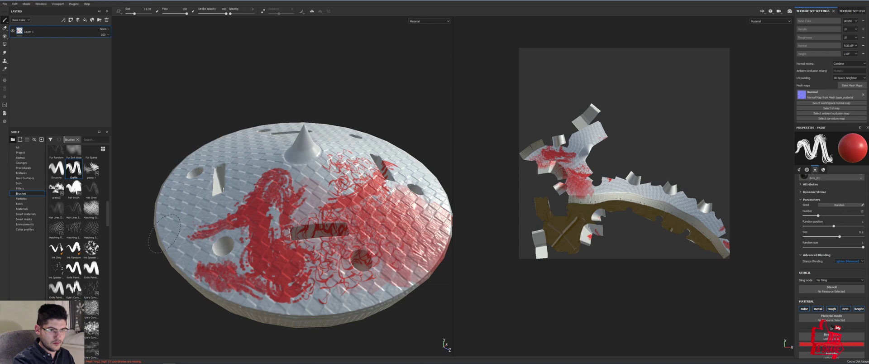
mouse_move(164, 234)
left_mouse_down()
mouse_move(171, 215)
mouse_move(181, 235)
mouse_move(203, 223)
mouse_move(201, 244)
mouse_move(211, 263)
mouse_move(236, 267)
mouse_move(221, 231)
left_mouse_up()
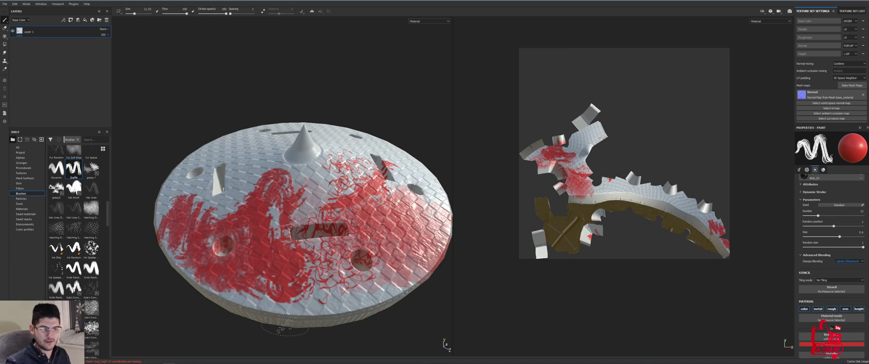
key("ctrl+z")
key("ctrl+z")
key("ctrl+z")
key("ctrl+z")
key("ctrl+z")
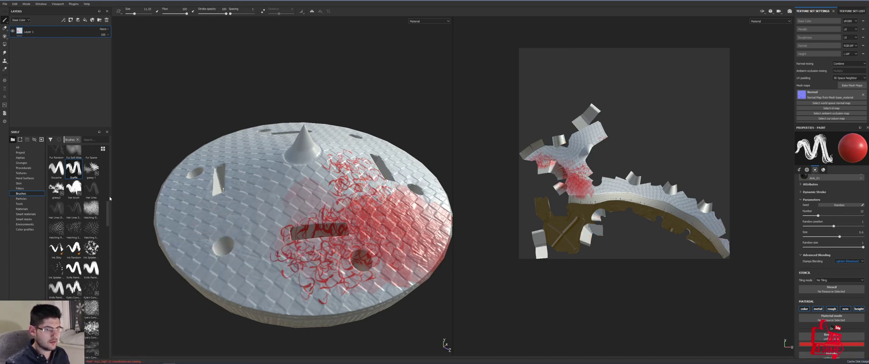
Switch to the Charcoal brush and stamp a red charcoal patch on the disc.
left_click_drag(108, 216, 112, 171)
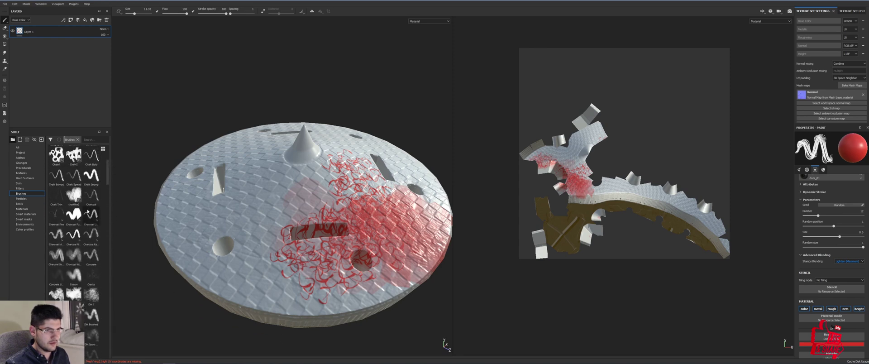
left_click(74, 214)
left_click(249, 211)
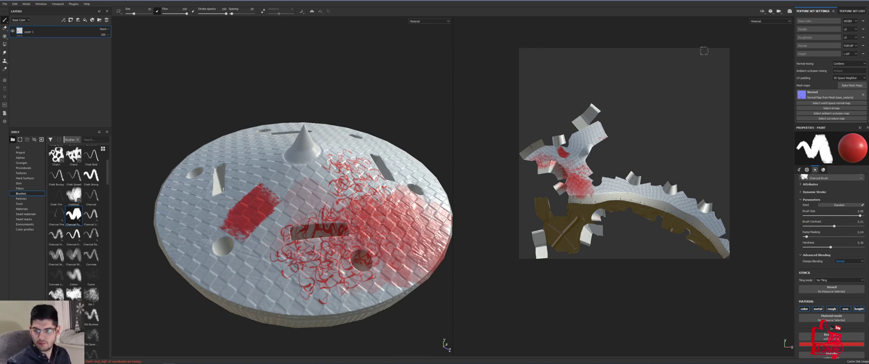
With Lighten (Maximum) stamp blending, paint rough red charcoal strokes over the disc's left side.
left_click(849, 261)
left_click(848, 270)
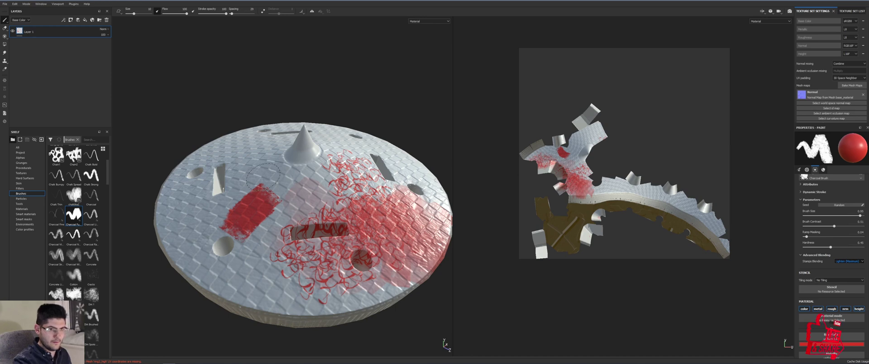
mouse_move(305, 179)
left_mouse_down()
mouse_move(307, 199)
mouse_move(279, 222)
mouse_move(266, 247)
left_mouse_up()
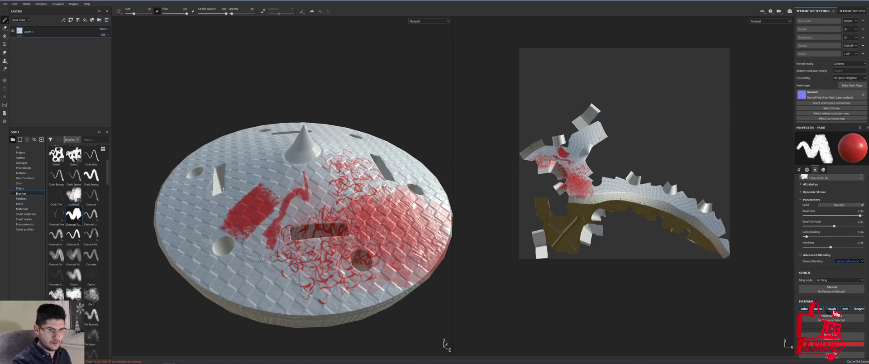
mouse_move(255, 275)
left_mouse_down()
mouse_move(269, 290)
mouse_move(277, 273)
mouse_move(295, 293)
mouse_move(259, 293)
left_mouse_up()
mouse_move(200, 278)
left_mouse_down()
mouse_move(185, 253)
mouse_move(197, 265)
mouse_move(186, 230)
left_mouse_up()
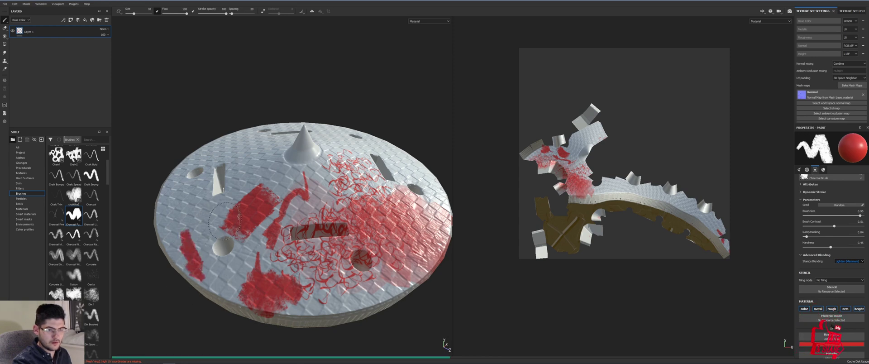
left_click_drag(222, 203, 213, 231)
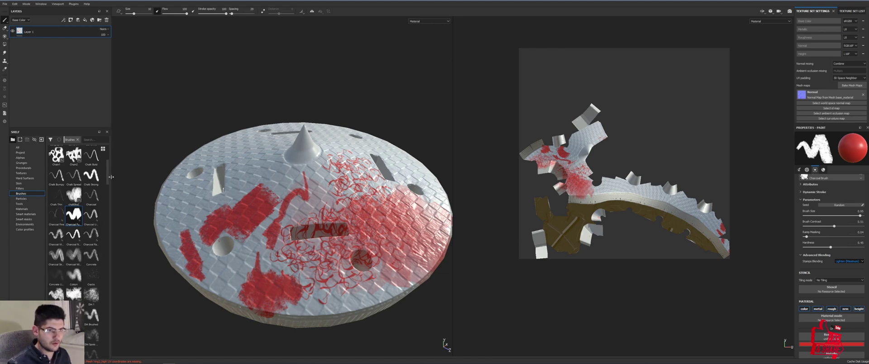
left_click_drag(108, 174, 110, 157)
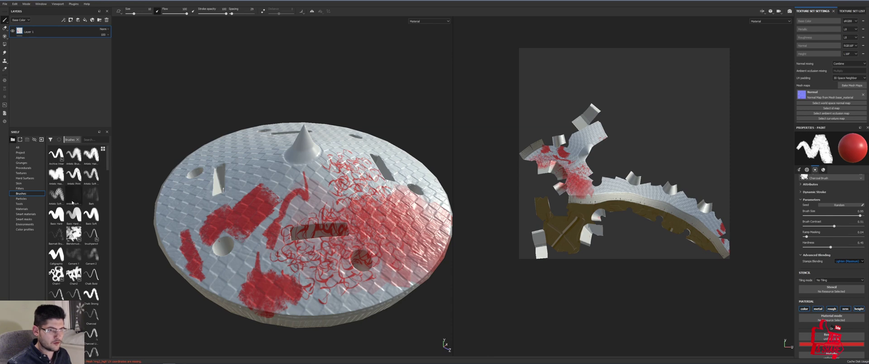
Use the Basic Hard brush with Lighten (Maximum) blending to paint a red blob and long curving strokes.
left_click(56, 215)
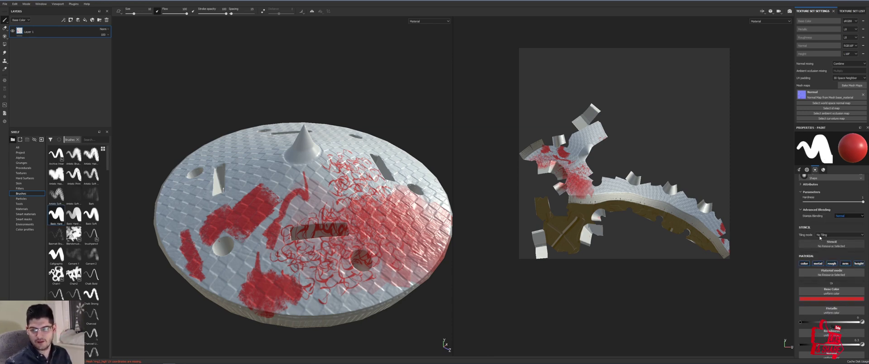
left_click(848, 216)
left_click(843, 224)
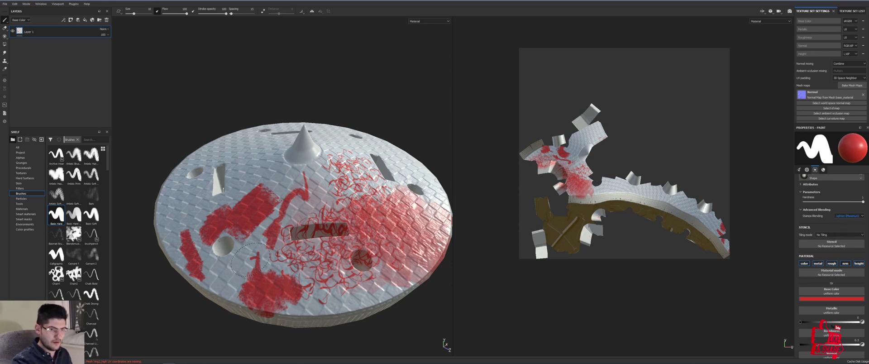
left_click_drag(224, 275, 231, 274)
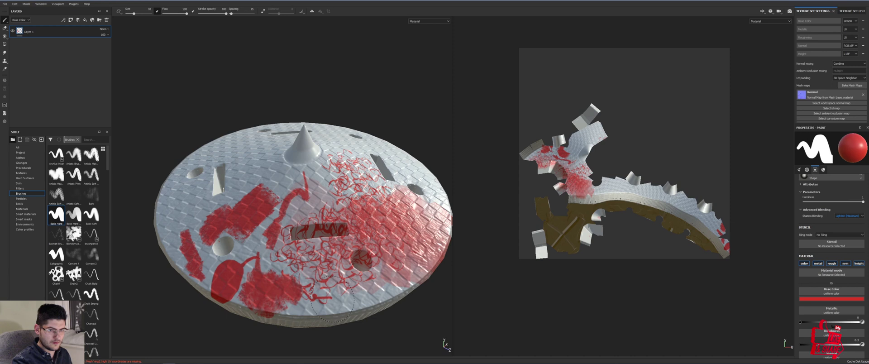
mouse_move(325, 311)
left_mouse_down()
mouse_move(364, 296)
mouse_move(403, 265)
mouse_move(379, 237)
left_mouse_up()
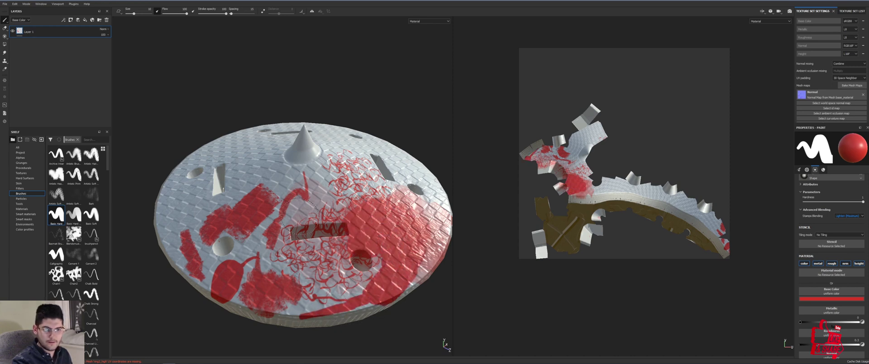
left_click_drag(296, 190, 282, 185)
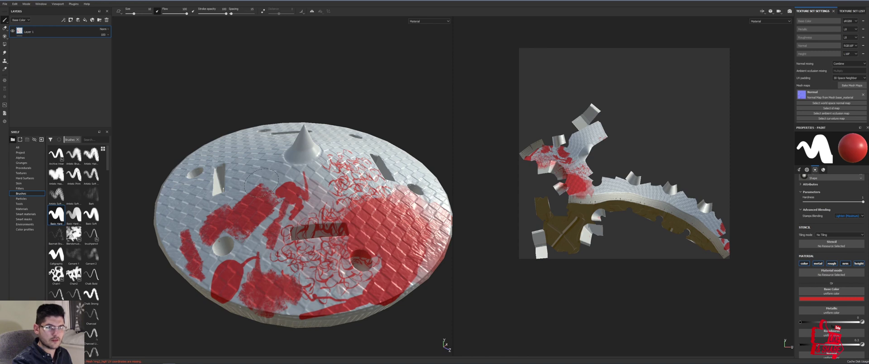
mouse_move(219, 190)
left_mouse_down()
mouse_move(246, 170)
mouse_move(236, 201)
mouse_move(282, 188)
left_mouse_up()
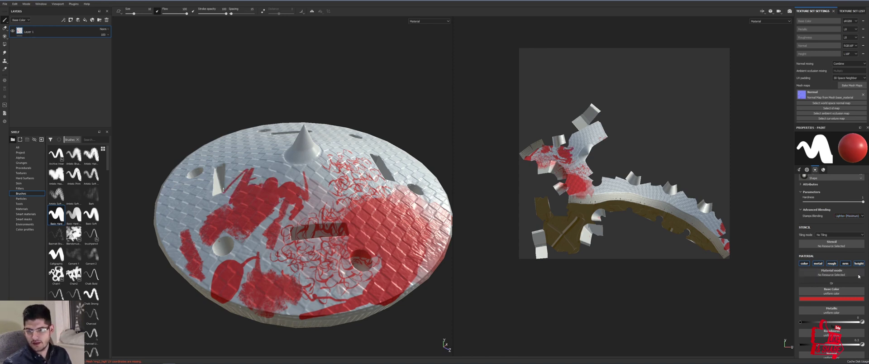
Add more red strokes near the cone, a hook on the left edge, and small spots and curls.
scroll(822, 236, "up", 2)
scroll(859, 276, "up", 1)
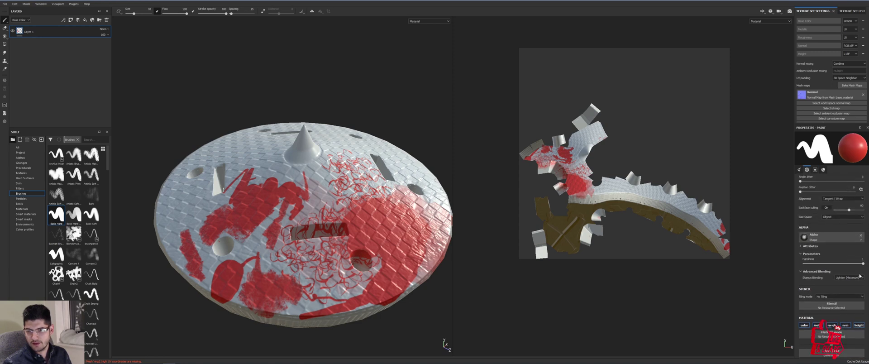
scroll(858, 277, "up", 5)
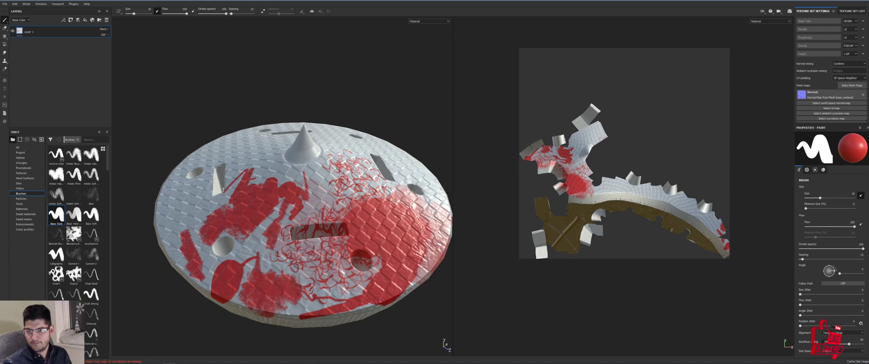
scroll(867, 285, "down", 6)
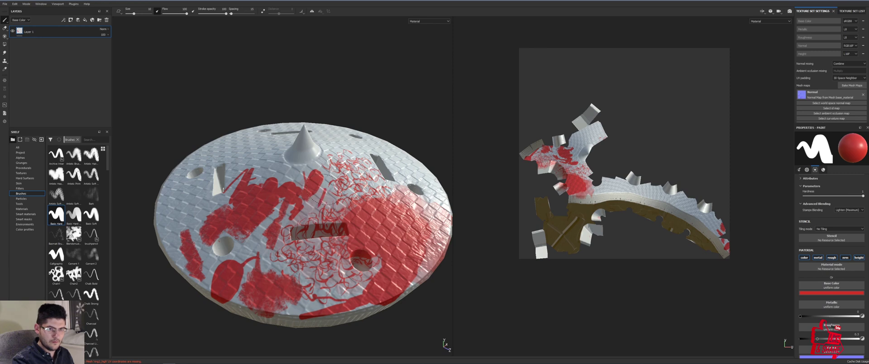
mouse_move(322, 188)
left_mouse_down()
mouse_move(303, 201)
mouse_move(283, 185)
mouse_move(283, 164)
mouse_move(291, 161)
mouse_move(264, 164)
mouse_move(281, 234)
mouse_move(266, 261)
mouse_move(270, 268)
mouse_move(293, 259)
mouse_move(310, 278)
mouse_move(267, 245)
left_mouse_up()
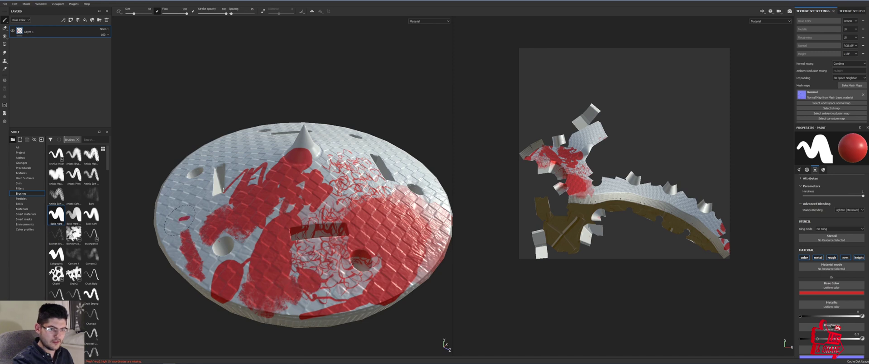
mouse_move(179, 219)
left_mouse_down()
mouse_move(189, 216)
mouse_move(194, 189)
mouse_move(190, 218)
left_mouse_up()
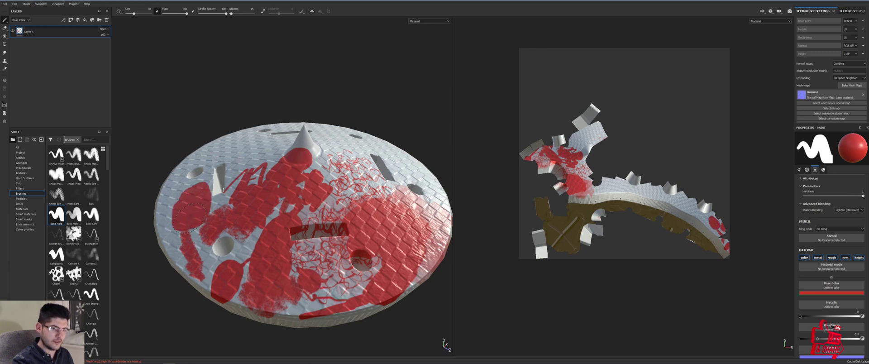
left_click(230, 155)
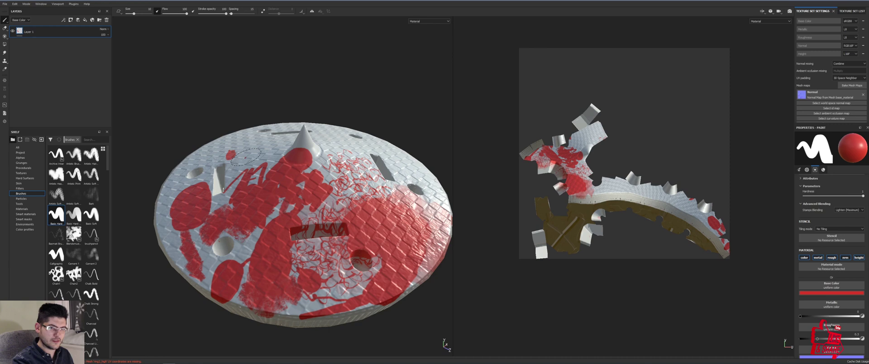
left_click_drag(245, 156, 271, 151)
left_click_drag(348, 199, 384, 188)
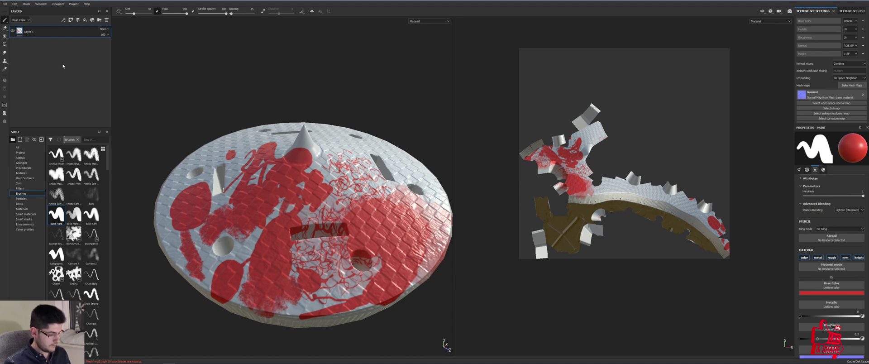
Paint a red blob around the small dome and a horizontal stroke across the lower surface.
mouse_move(314, 83)
left_mouse_down("alt")
mouse_move(204, 101)
mouse_move(277, 186)
left_mouse_up("alt")
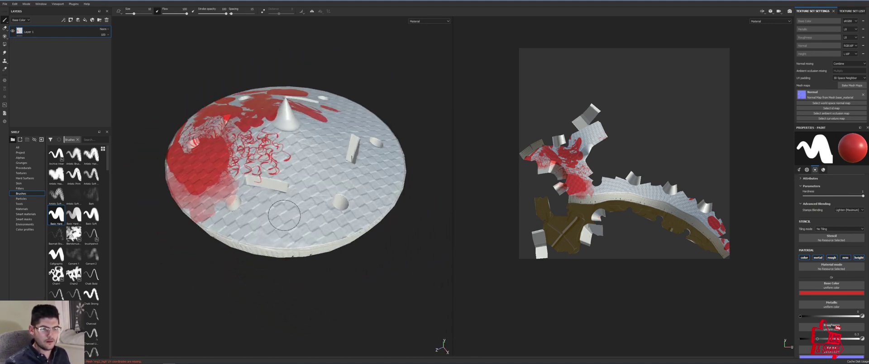
scroll(290, 201, "up", 3)
left_click_drag(195, 204, 232, 225)
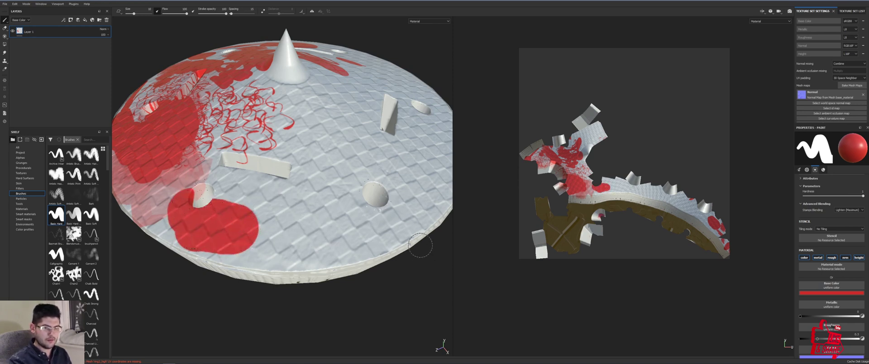
mouse_move(388, 251)
left_mouse_down()
mouse_move(324, 249)
mouse_move(303, 262)
mouse_move(286, 254)
mouse_move(261, 250)
left_mouse_up()
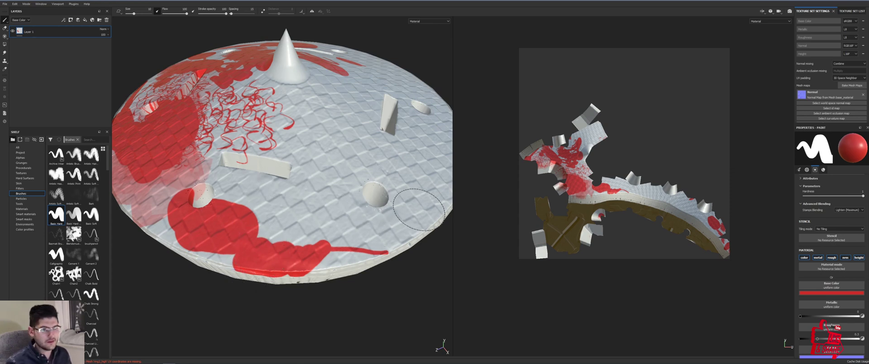
mouse_move(274, 135)
left_mouse_down("alt")
mouse_move(337, 141)
mouse_move(346, 165)
left_mouse_up("alt")
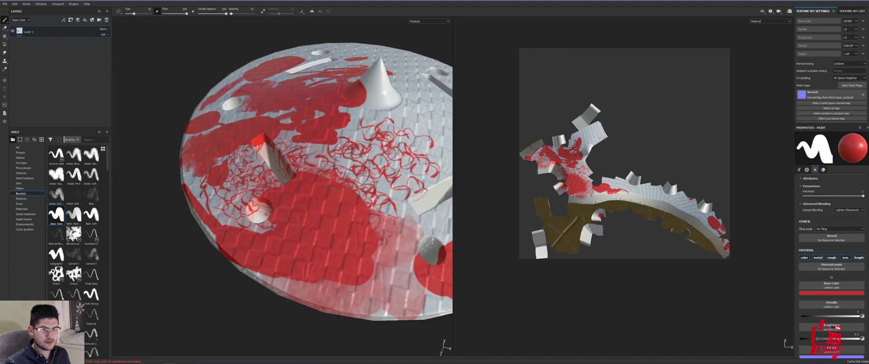
Add a filter to Layer 1 and apply MatFx Comic Book to it.
right_click(24, 32)
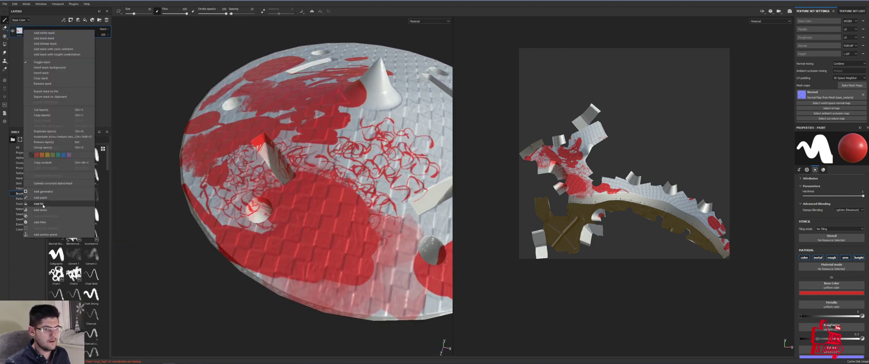
left_click(45, 222)
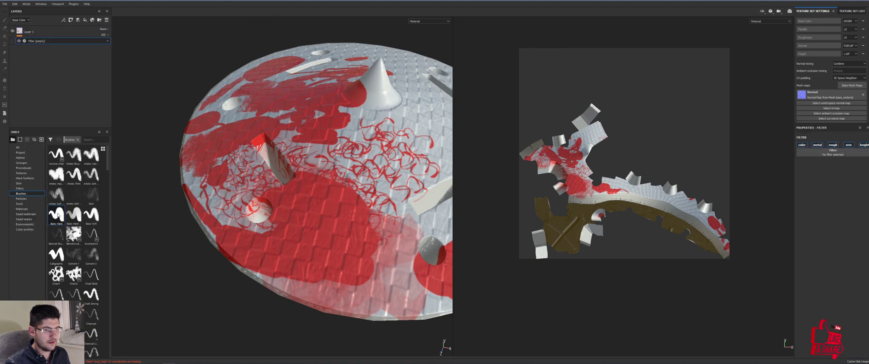
left_click(820, 154)
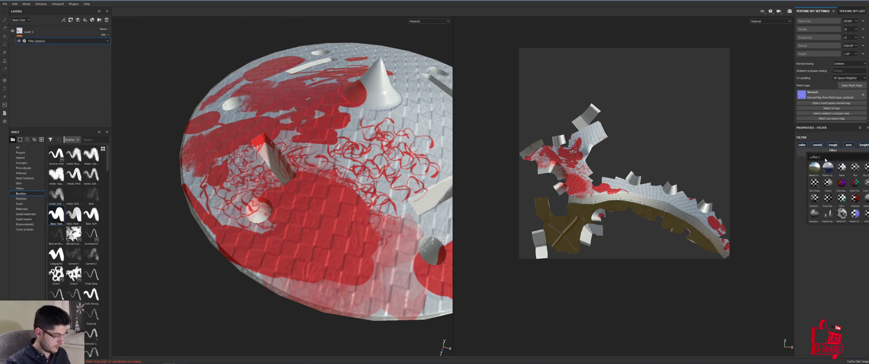
type("conv")
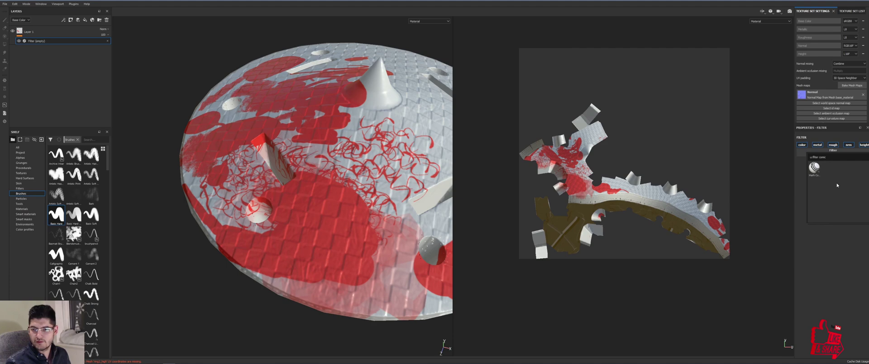
left_click(820, 172)
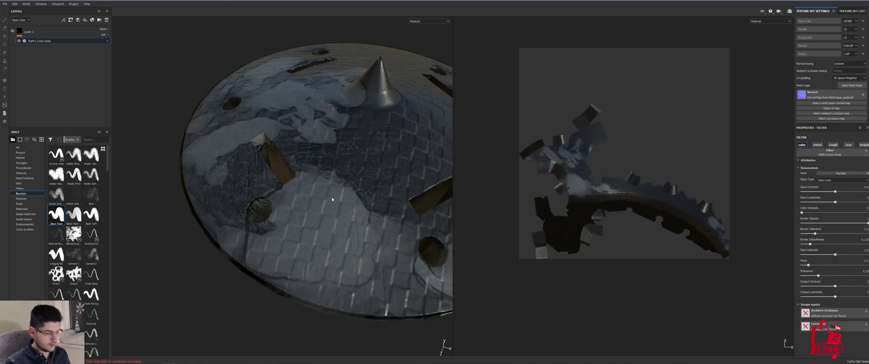
Raise the comic filter's Color Intensity, Output Luminosity and Input Luminosity, checking the disc from above.
left_click_drag(321, 194, 361, 153, "alt")
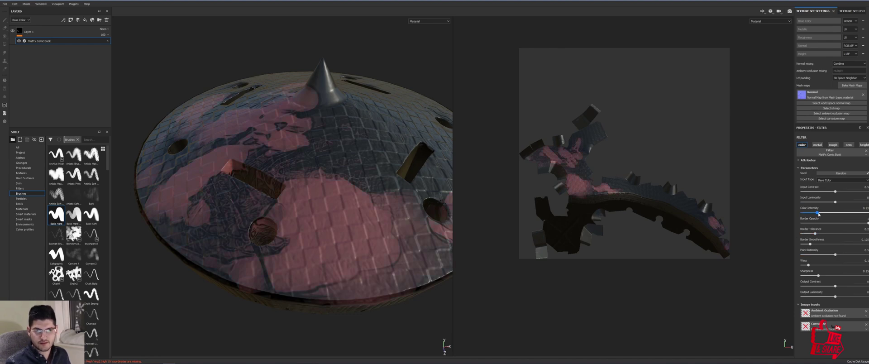
left_click_drag(328, 204, 308, 157, "alt")
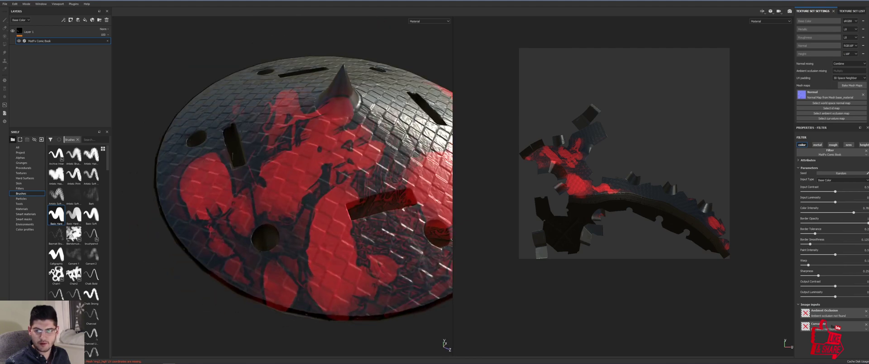
left_click_drag(823, 266, 868, 266)
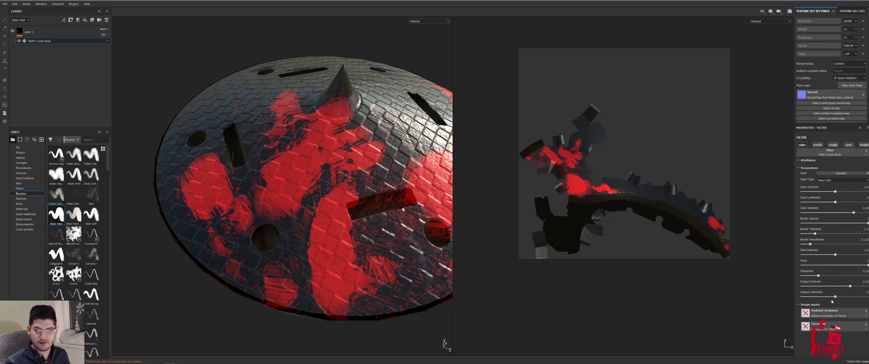
mouse_move(835, 296)
left_mouse_down()
mouse_move(848, 297)
mouse_move(837, 296)
left_mouse_up()
left_click_drag(834, 202, 842, 206)
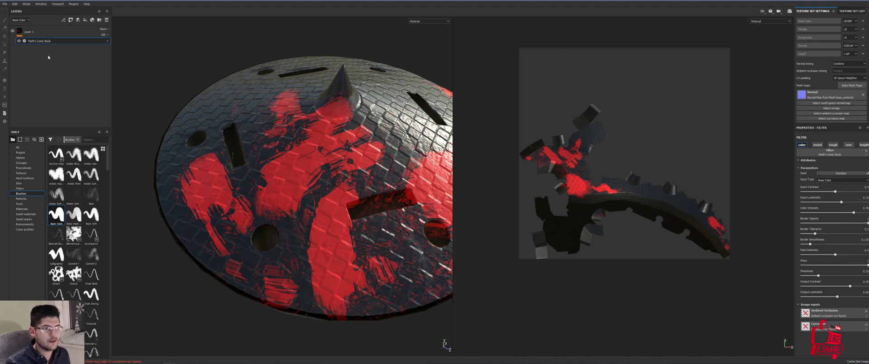
Replace the filter with MatFx Watercolor by searching 'water', then inspect the disc.
left_click(827, 154)
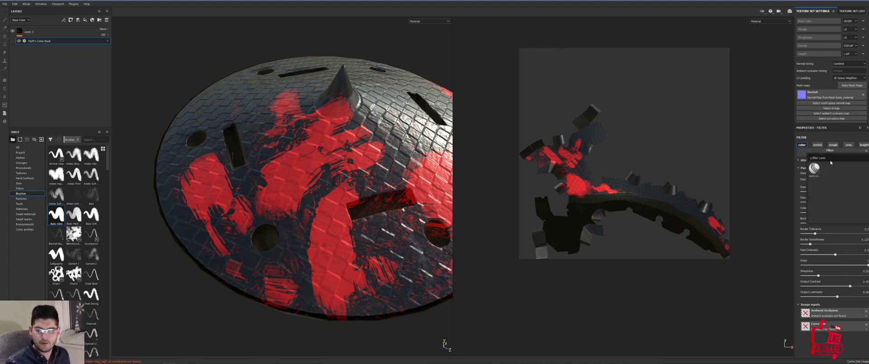
key("BackSpace")
key("BackSpace")
key("BackSpace")
key("BackSpace")
key("BackSpace")
type("water")
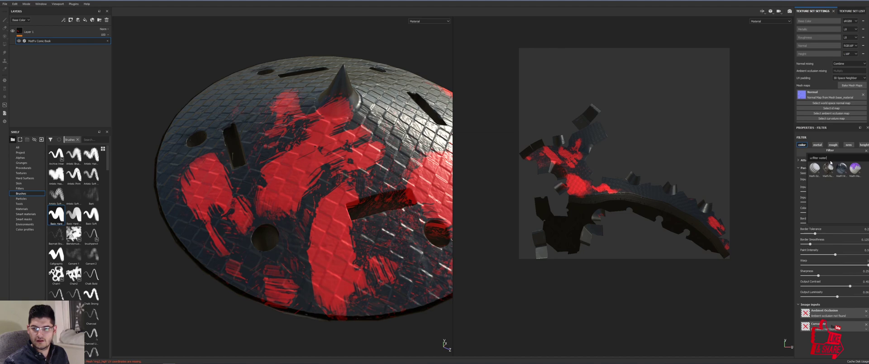
left_click(857, 169)
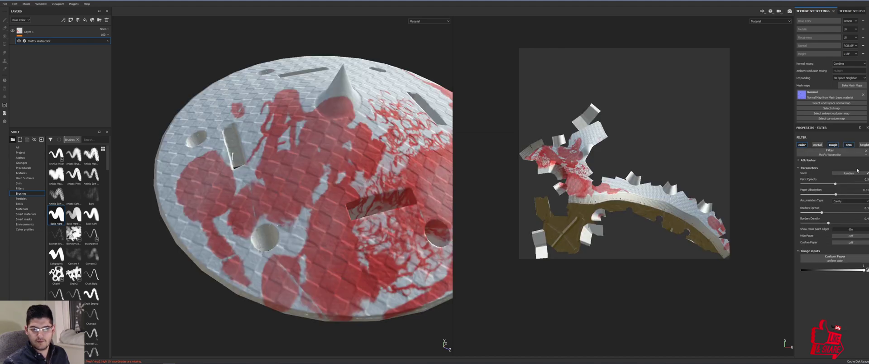
left_click_drag(381, 218, 267, 180, "alt")
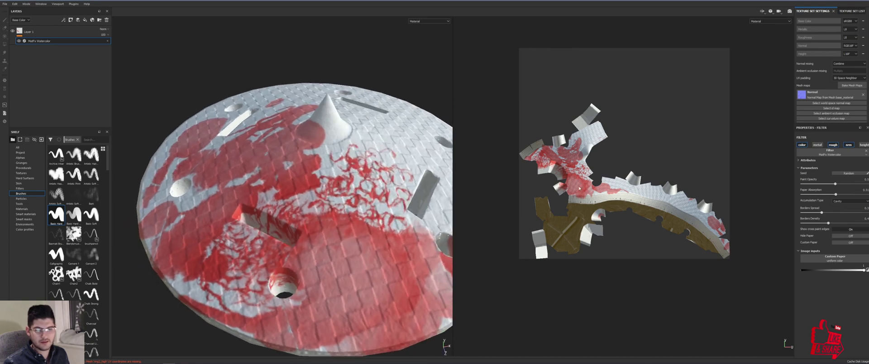
Reopen the filter picker and search for 'oil'.
left_click(841, 153)
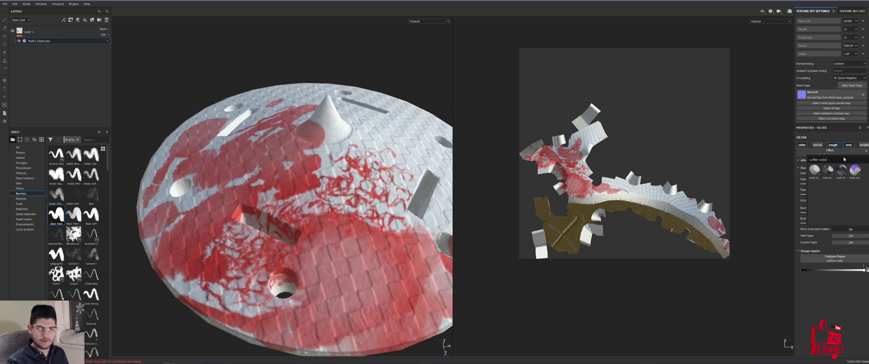
key("BackSpace")
key("BackSpace")
key("BackSpace")
key("BackSpace")
key("BackSpace")
type("oil")
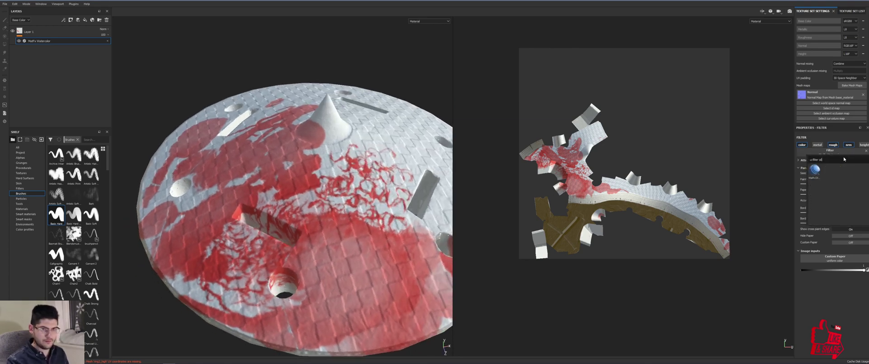
Apply MatFx Oil Paint, inspect the relief from several angles, and pick the Chain1 brush.
left_click(804, 170)
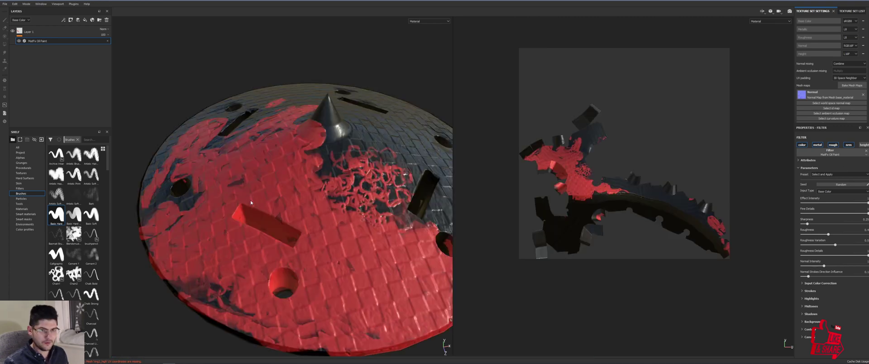
mouse_move(276, 203)
left_mouse_down("alt")
mouse_move(337, 186)
mouse_move(286, 201)
mouse_move(275, 163)
mouse_move(256, 194)
mouse_move(334, 147)
mouse_move(205, 176)
mouse_move(218, 199)
left_mouse_up("alt")
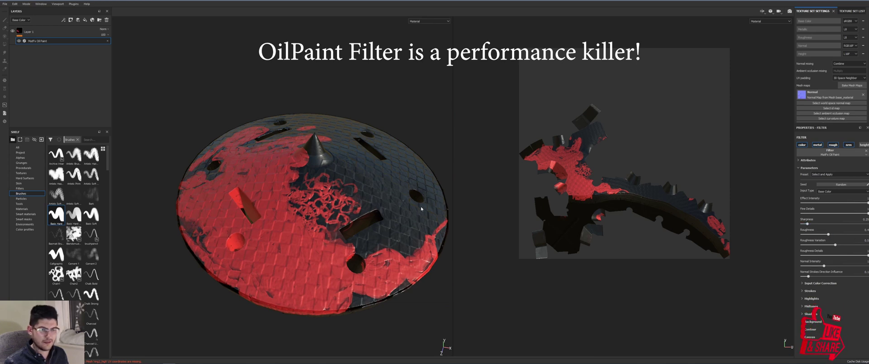
left_click_drag(371, 190, 383, 197, "alt")
left_click_drag(381, 231, 372, 221, "alt")
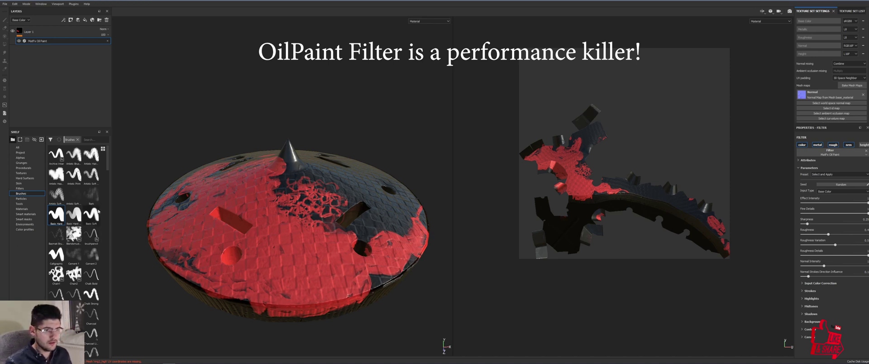
left_click(58, 273)
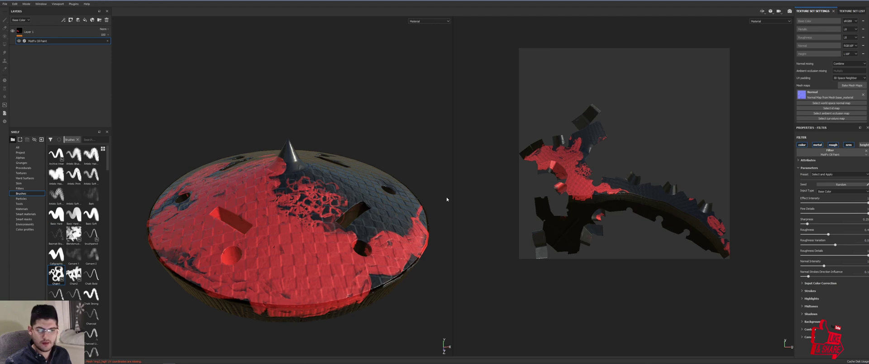
mouse_move(396, 182)
left_mouse_down("alt")
mouse_move(290, 112)
mouse_move(223, 201)
left_mouse_up("alt")
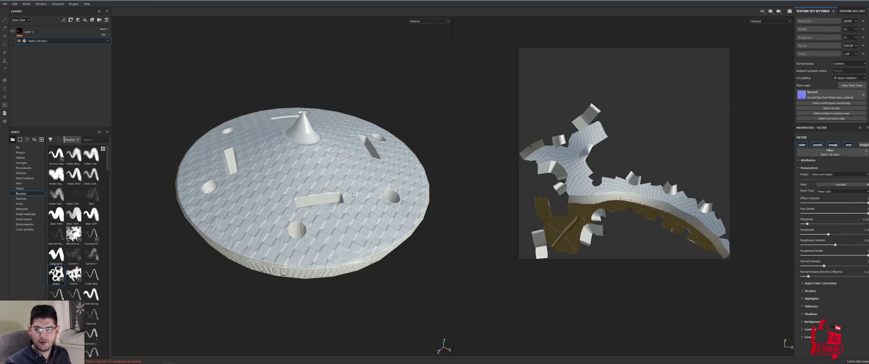
Hide the Oil Paint filter and paint red dabs on Layer 1.
left_click(273, 195)
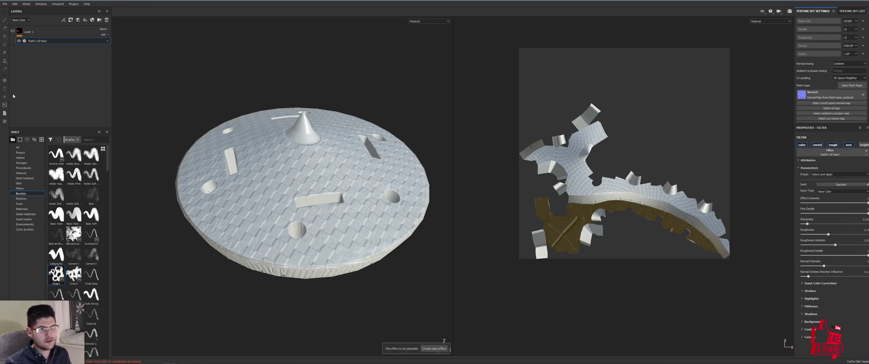
key("1")
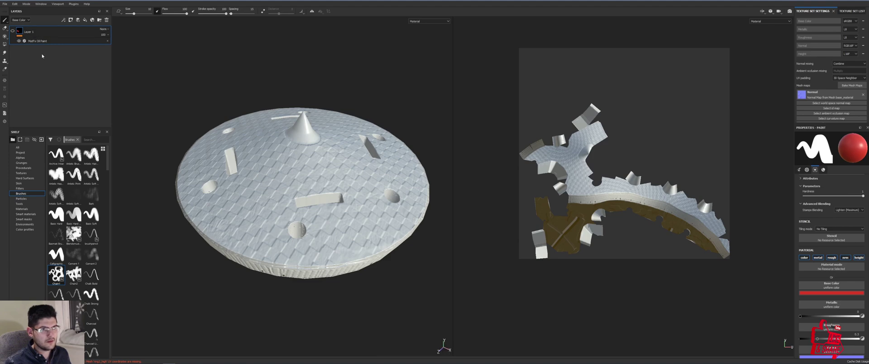
left_click(19, 40)
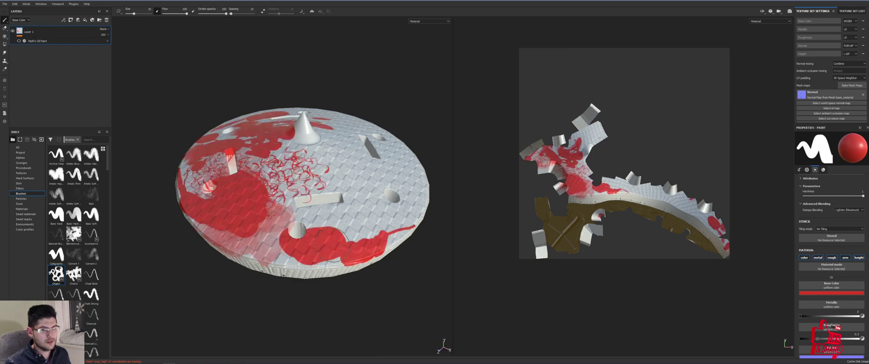
left_click_drag(345, 187, 332, 175)
left_click_drag(389, 198, 330, 208, "alt")
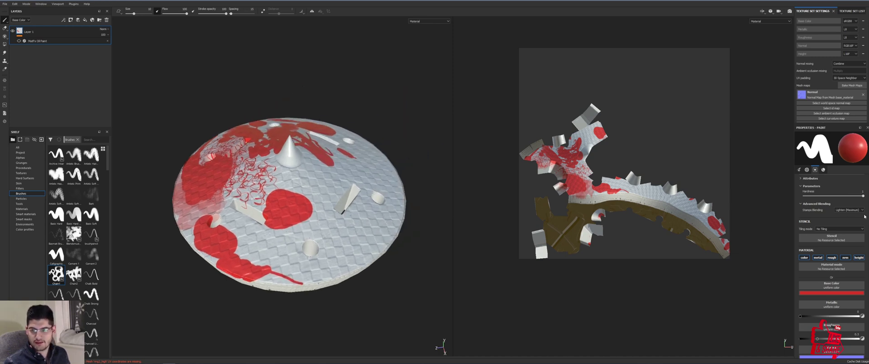
Enable Follow Path, switch to Chain1, shrink the brush, and paint chain-link strokes.
scroll(847, 289, "up", 5)
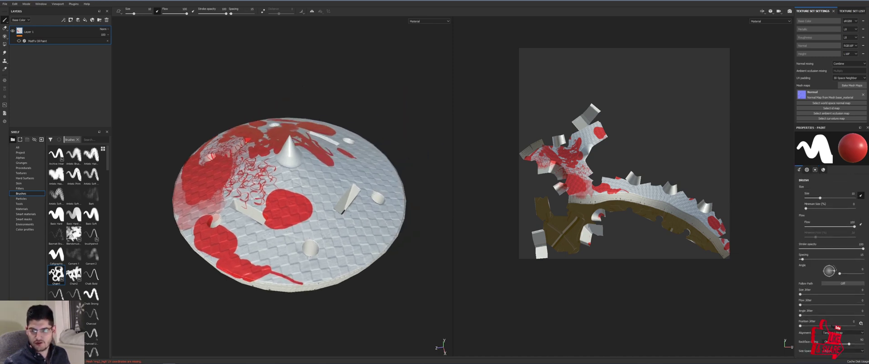
left_click(844, 284)
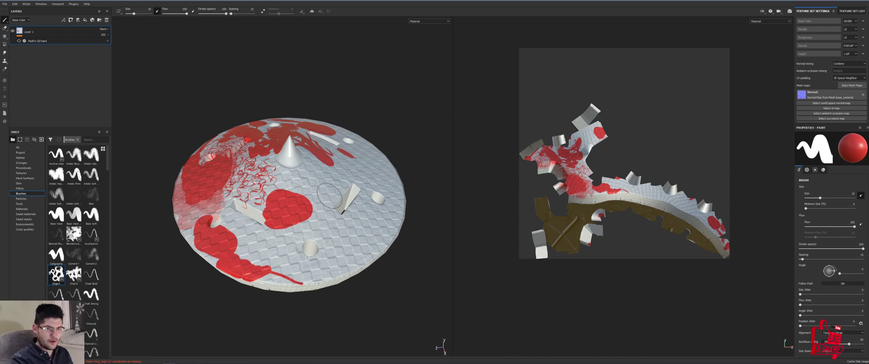
mouse_move(323, 186)
left_mouse_down()
mouse_move(329, 220)
mouse_move(346, 229)
left_mouse_up()
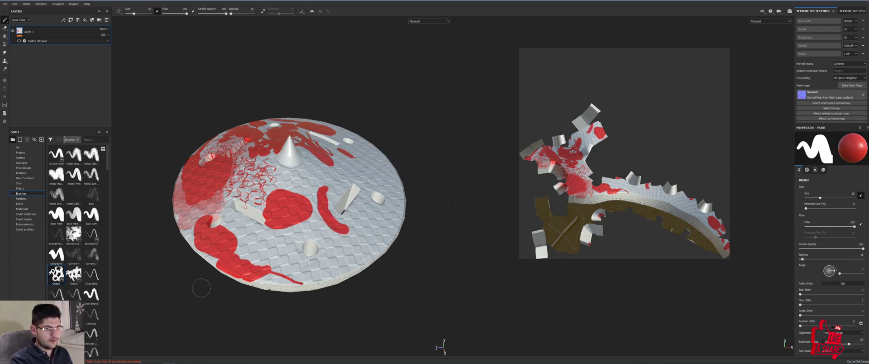
left_click(58, 277)
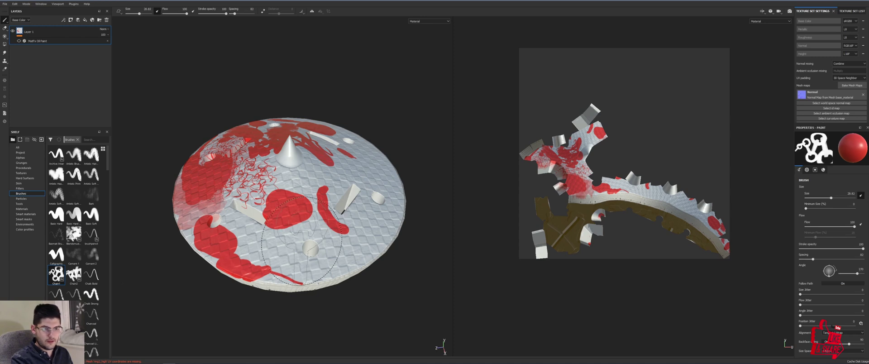
mouse_move(322, 239)
left_mouse_down()
mouse_move(348, 242)
mouse_move(380, 216)
left_mouse_up()
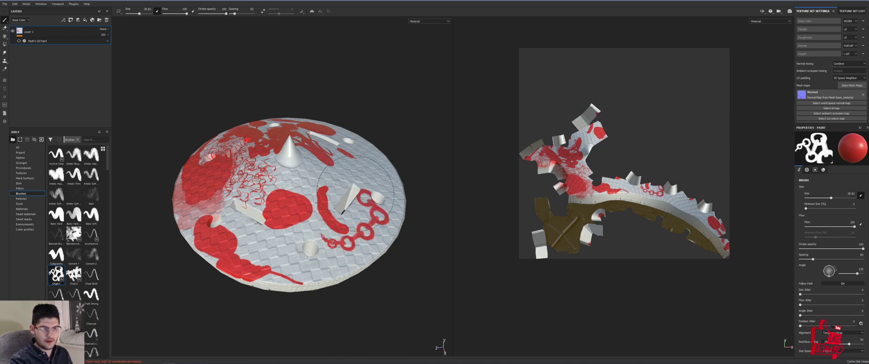
key("bracketleft")
key("bracketleft")
key("bracketleft")
key("bracketleft")
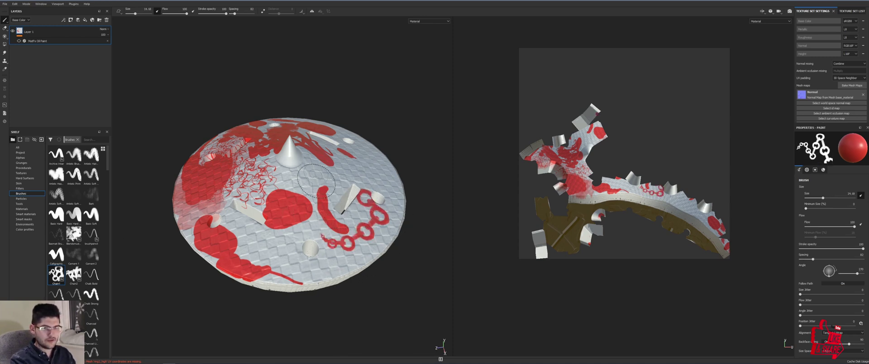
mouse_move(308, 194)
left_mouse_down()
mouse_move(315, 177)
mouse_move(332, 167)
mouse_move(380, 163)
mouse_move(381, 176)
mouse_move(354, 177)
mouse_move(332, 196)
mouse_move(318, 237)
left_mouse_up()
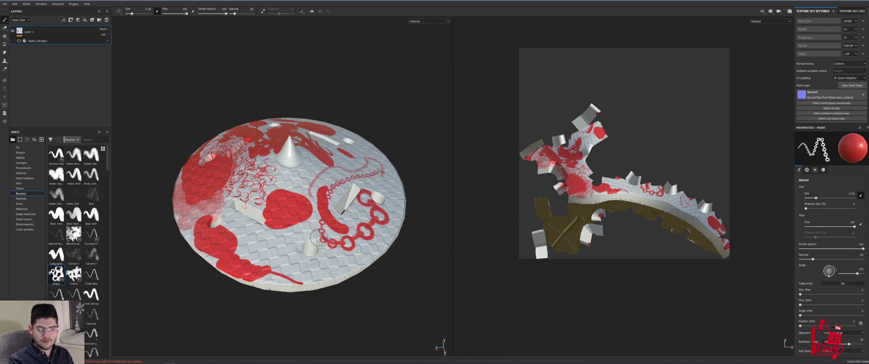
Paint chain strokes with Follow Path off, then on again, ending with a long looping chain.
left_click(842, 283)
mouse_move(298, 225)
left_mouse_down()
mouse_move(282, 250)
mouse_move(263, 246)
mouse_move(267, 253)
mouse_move(307, 246)
mouse_move(319, 266)
mouse_move(313, 278)
mouse_move(290, 265)
mouse_move(333, 261)
left_mouse_up()
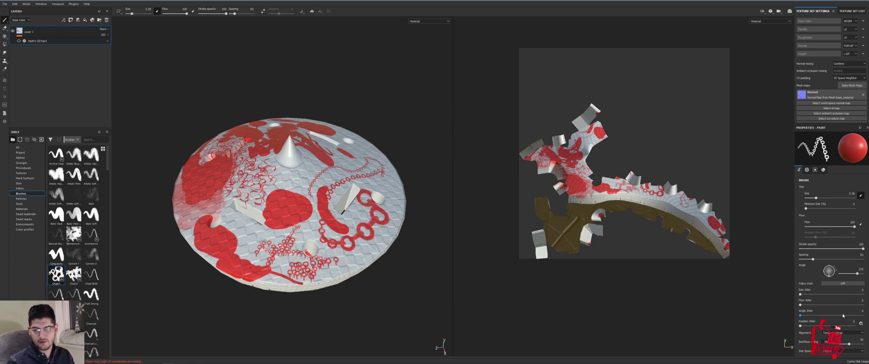
left_click(843, 283)
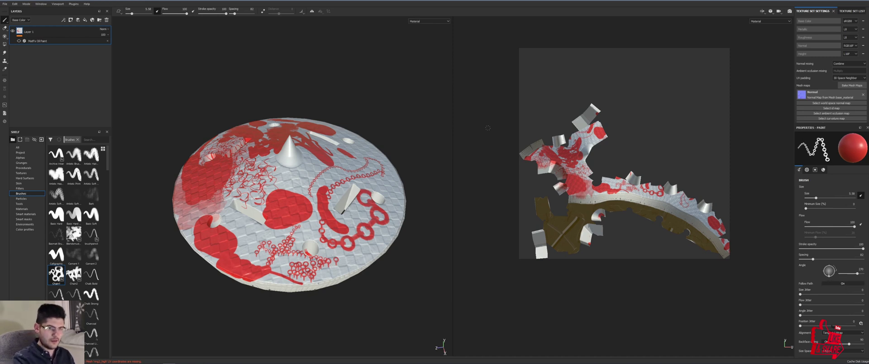
mouse_move(368, 161)
left_mouse_down()
mouse_move(340, 219)
mouse_move(338, 173)
mouse_move(289, 217)
mouse_move(332, 241)
mouse_move(348, 263)
mouse_move(390, 233)
mouse_move(369, 156)
mouse_move(396, 175)
mouse_move(397, 208)
left_mouse_up()
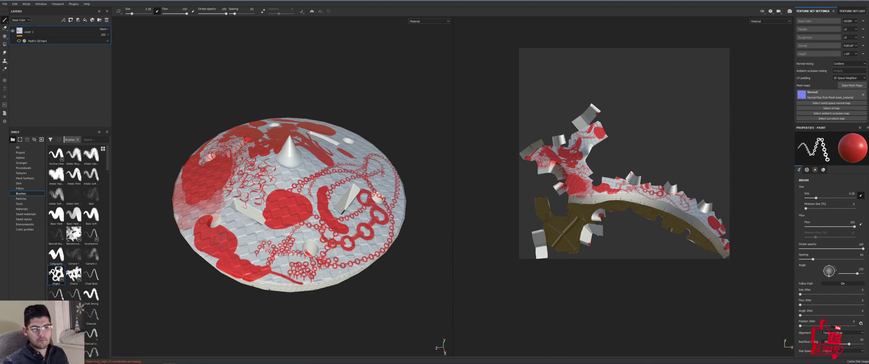
left_click_drag(299, 248, 274, 226, "alt")
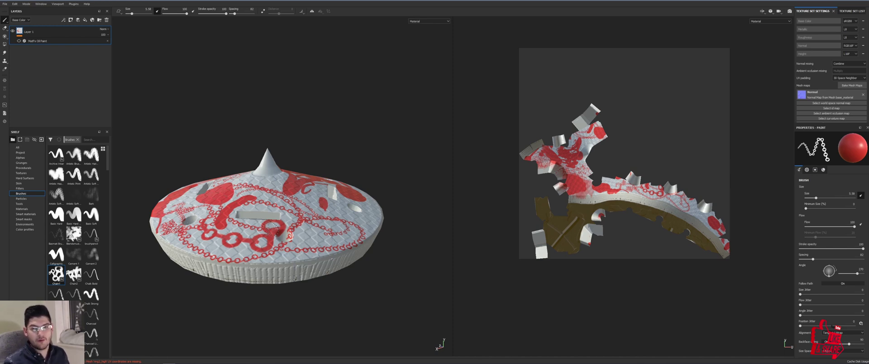
left_click_drag(295, 243, 293, 246, "alt")
left_click_drag(337, 229, 306, 248, "alt")
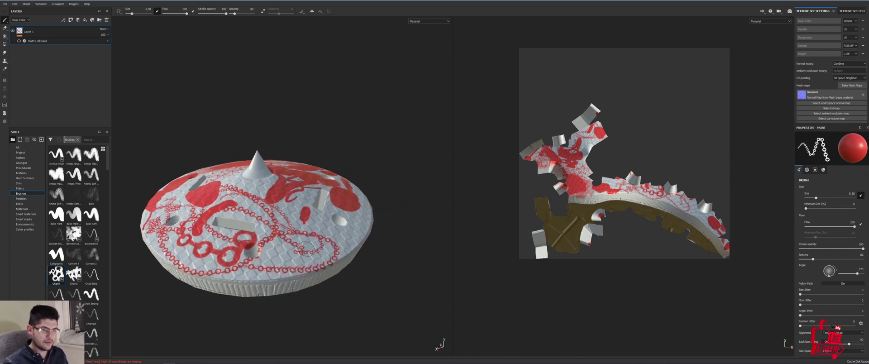